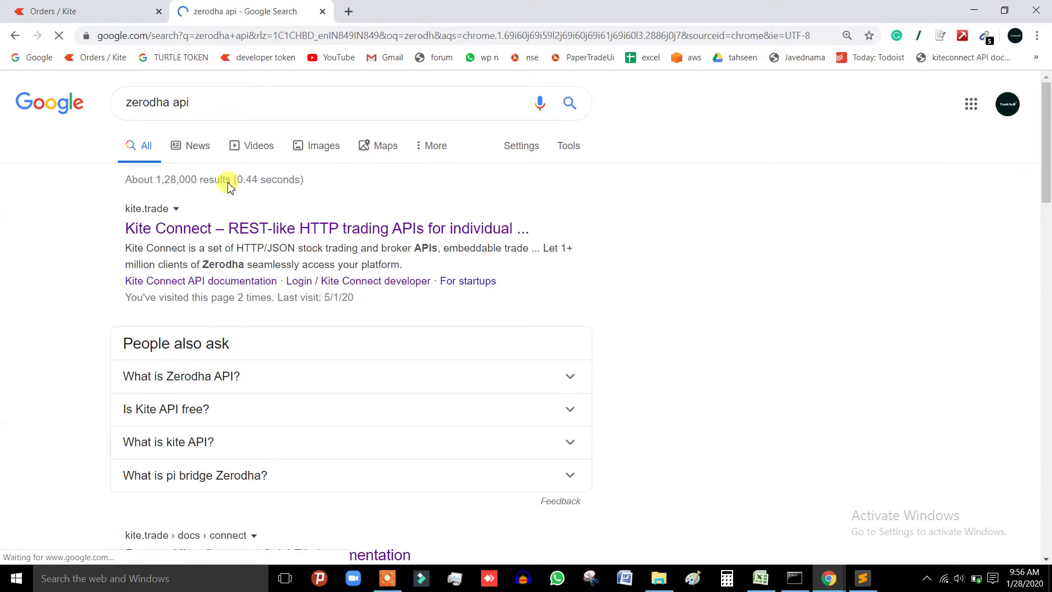
Step: Open the Kite Connect result from the zerodha api search in its own window and merge it into the main browser window as a tab
{"action": "right_click", "coordinate": [211, 236]}
{"action": "left_click", "coordinate": [222, 253]}
{"action": "double_click", "coordinate": [300, 7]}
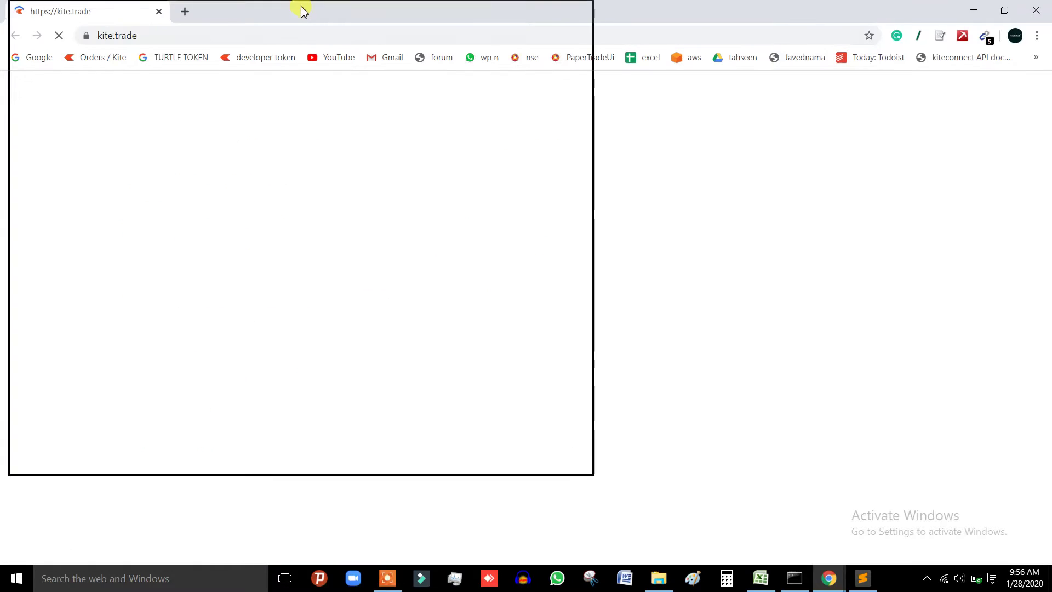
{"action": "double_click", "coordinate": [289, 18]}
{"action": "left_click_drag", "start_coordinate": [302, 7], "coordinate": [450, 8]}
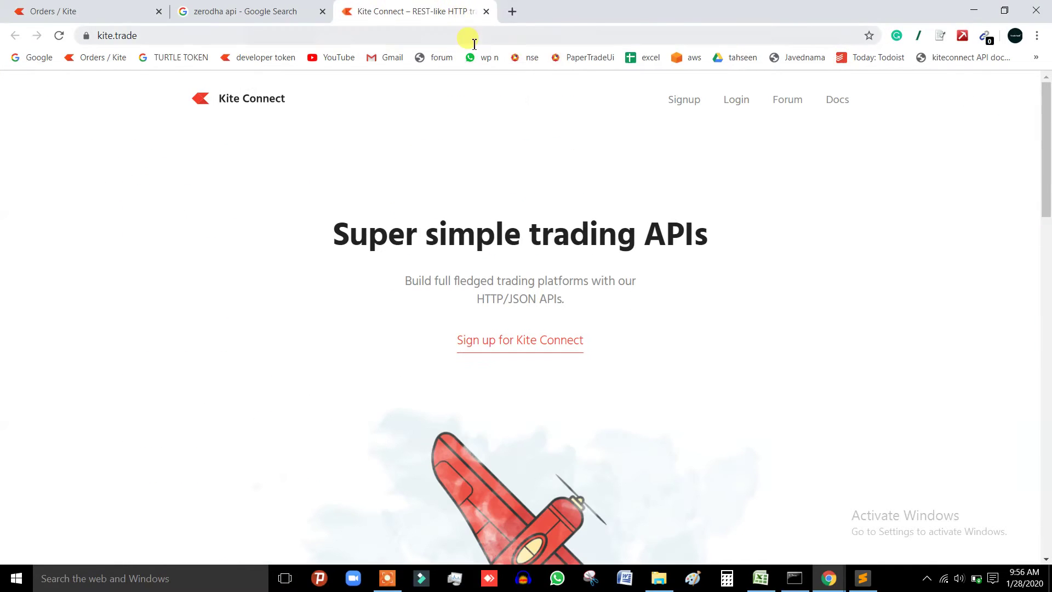
Step: Examine the required fields and terms on the Kite Connect signup form, and return to the home page
{"action": "left_click", "coordinate": [689, 104]}
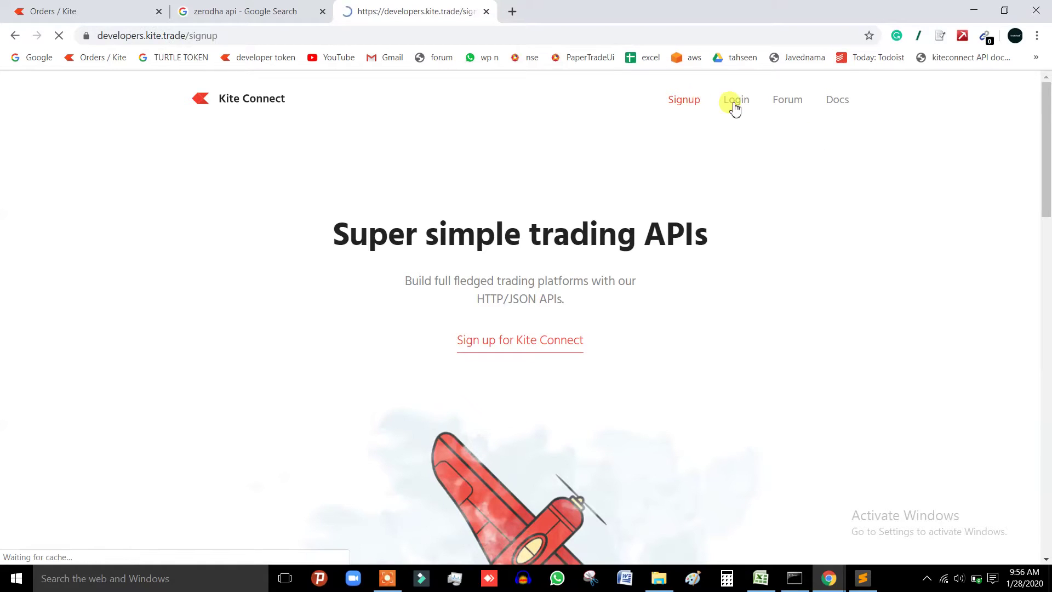
{"action": "scroll", "coordinate": [437, 245], "scroll_direction": "down", "scroll_amount": 6}
{"action": "scroll", "coordinate": [425, 219], "scroll_direction": "up", "scroll_amount": 6}
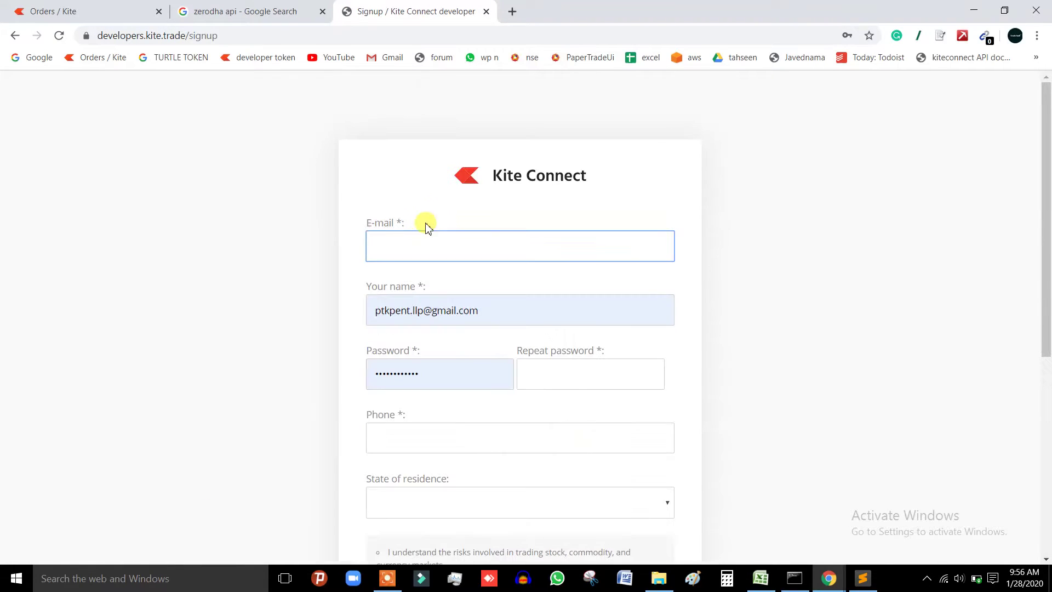
{"action": "left_click", "coordinate": [395, 321]}
{"action": "scroll", "coordinate": [265, 265], "scroll_direction": "down", "scroll_amount": 6}
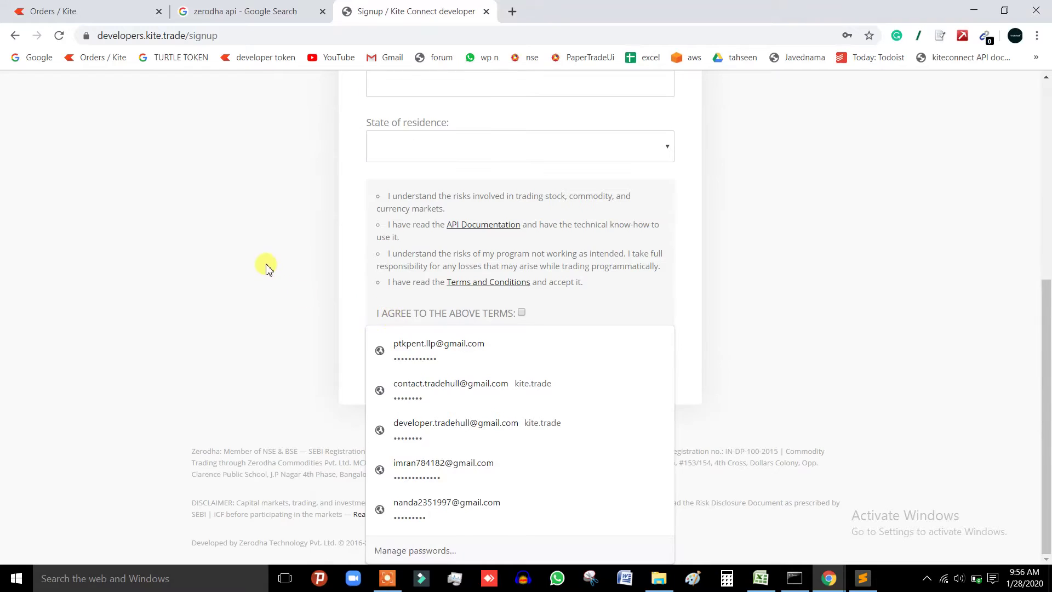
{"action": "scroll", "coordinate": [358, 252], "scroll_direction": "up", "scroll_amount": 6}
{"action": "left_click", "coordinate": [527, 365]}
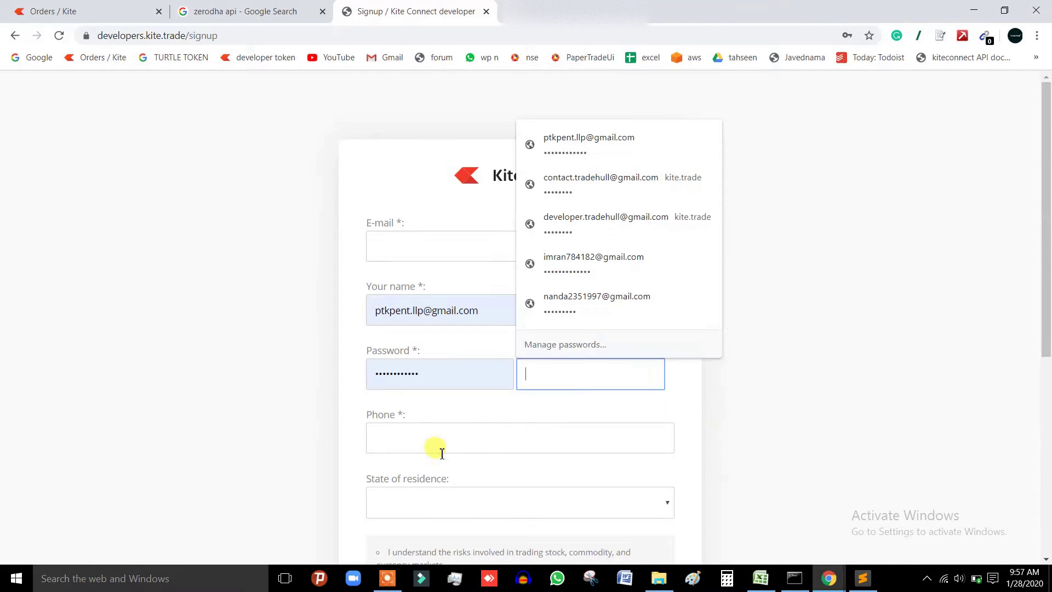
{"action": "left_click", "coordinate": [438, 443]}
{"action": "scroll", "coordinate": [347, 439], "scroll_direction": "down", "scroll_amount": 4}
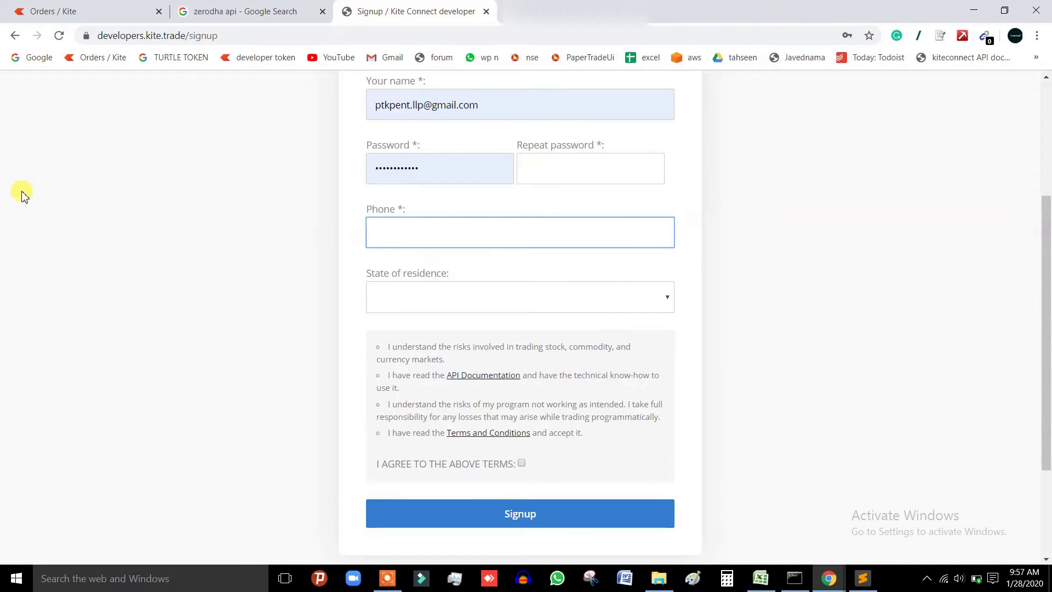
{"action": "left_click", "coordinate": [14, 35]}
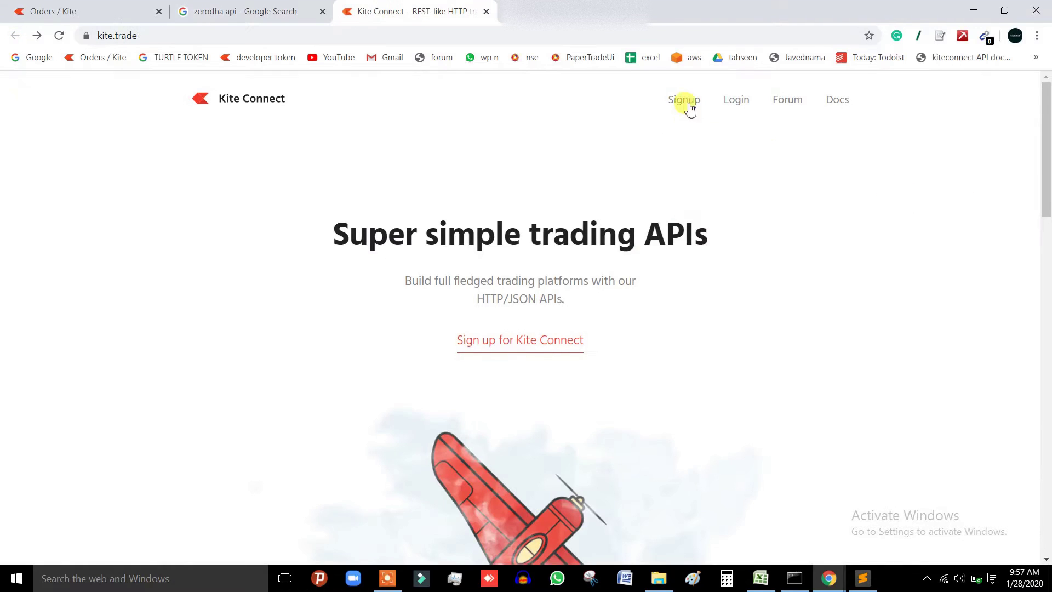
Step: Log in to the Kite Connect developer account with the account e-mail and password, and decline saving the password in the browser
{"action": "left_click", "coordinate": [735, 101]}
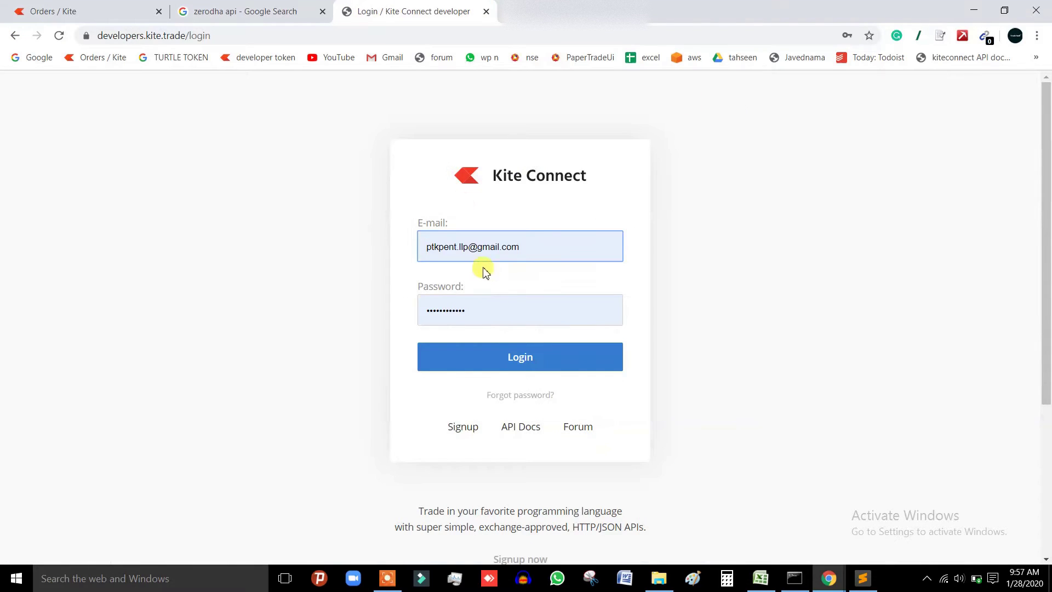
{"action": "left_click", "coordinate": [482, 246]}
{"action": "key", "text": "End"}
{"action": "key", "text": "ctrl+v"}
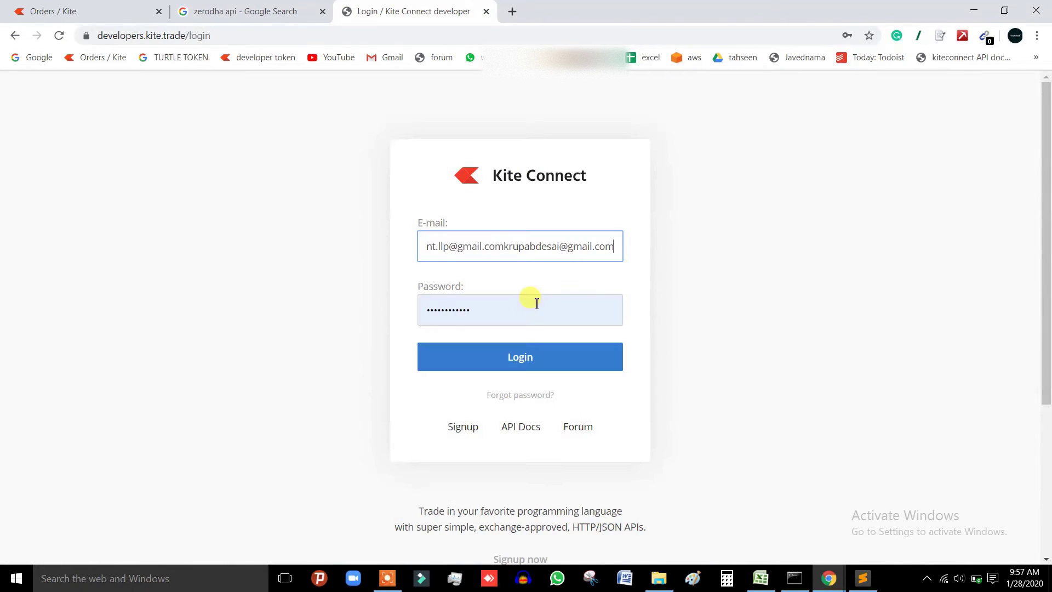
{"action": "key", "text": "Home"}
{"action": "key", "text": "shift+End"}
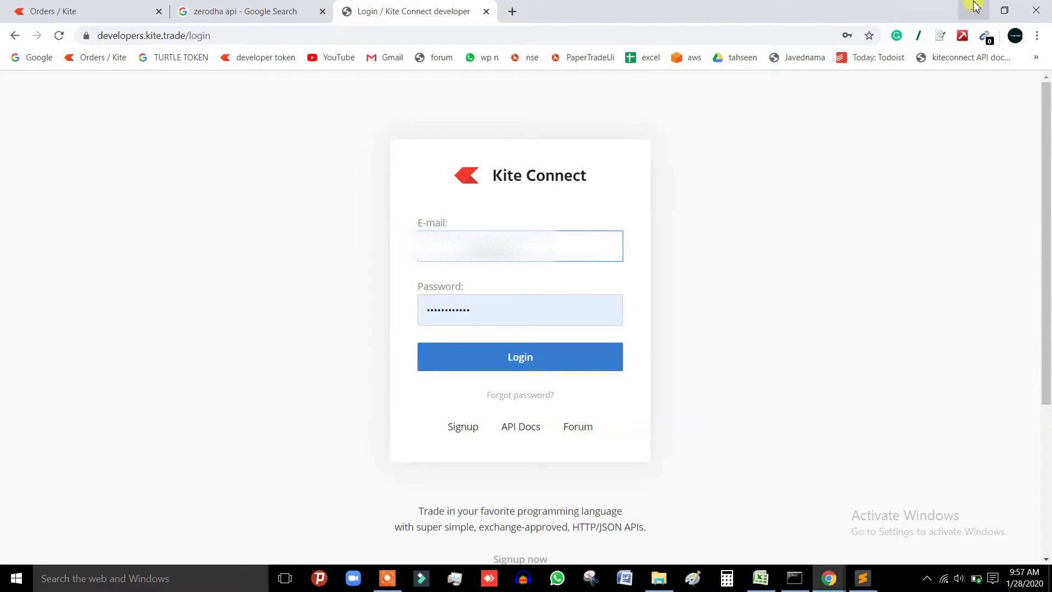
{"action": "double_click", "coordinate": [512, 300]}
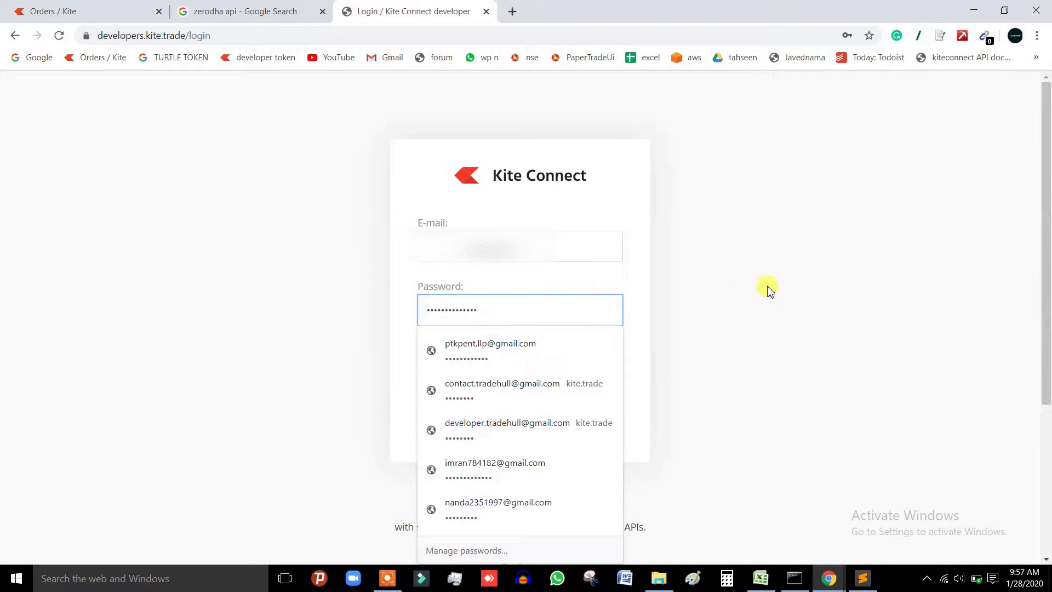
{"action": "type", "text": "••••••••••••••"}
{"action": "left_click", "coordinate": [550, 371]}
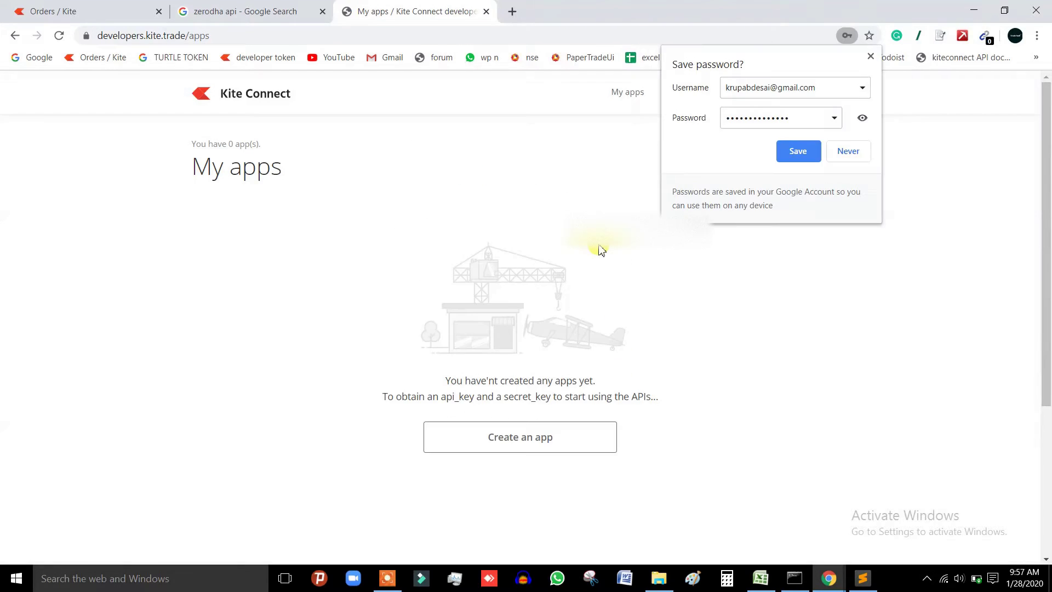
{"action": "left_click", "coordinate": [849, 153]}
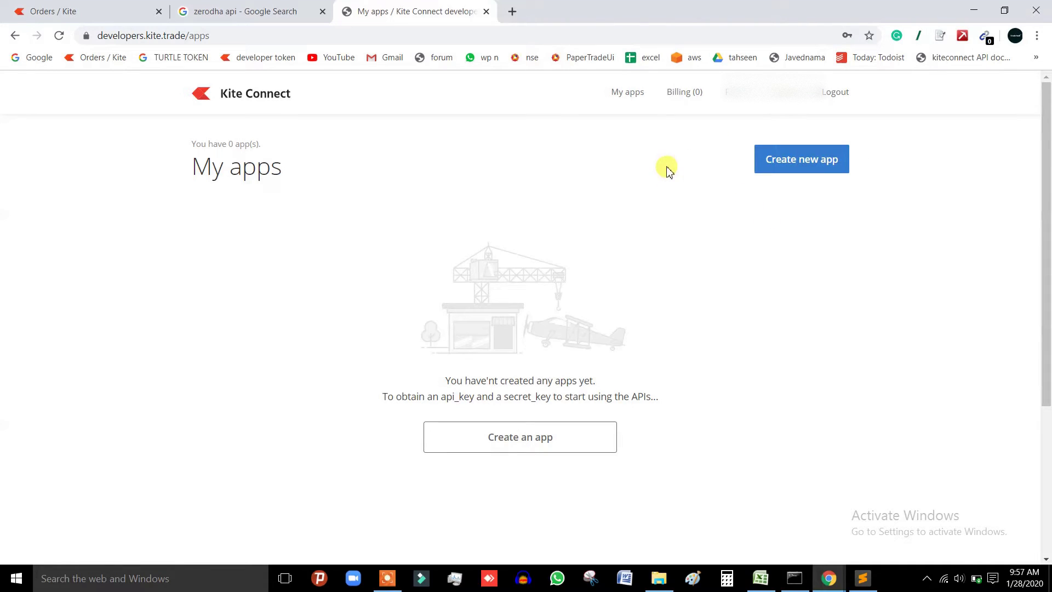
Step: Open the developer account's Billing page and review the description of funding through a Zerodha account
{"action": "left_click", "coordinate": [624, 95]}
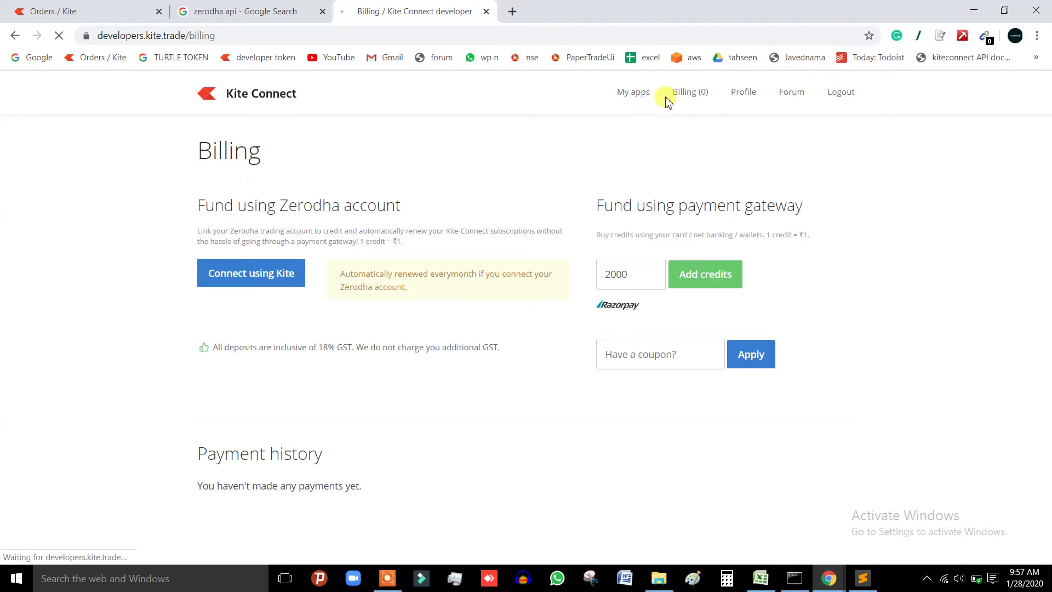
{"action": "left_click", "coordinate": [694, 97]}
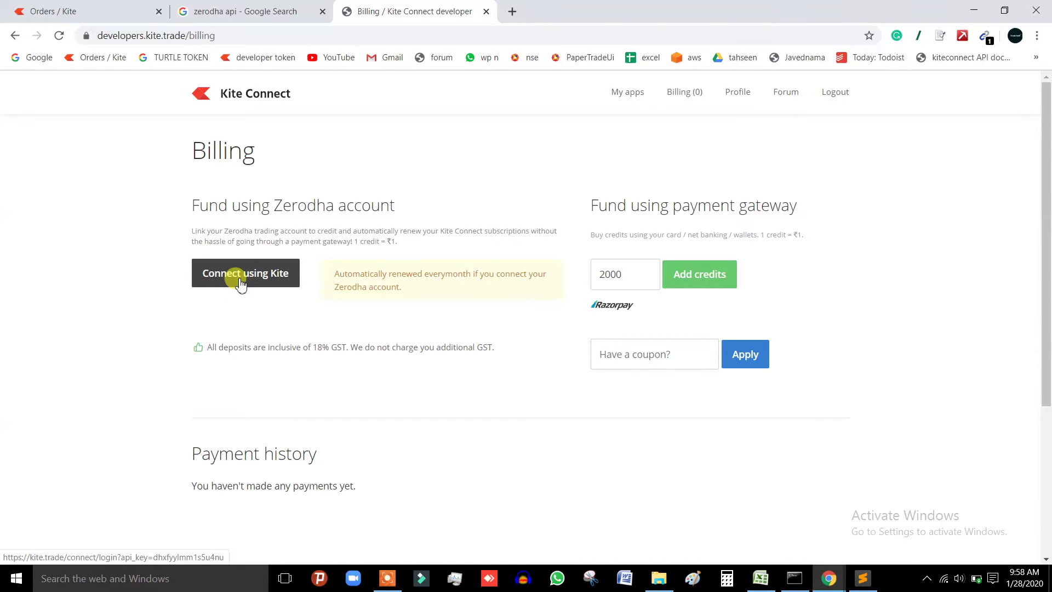
{"action": "left_click_drag", "start_coordinate": [296, 285], "coordinate": [176, 235]}
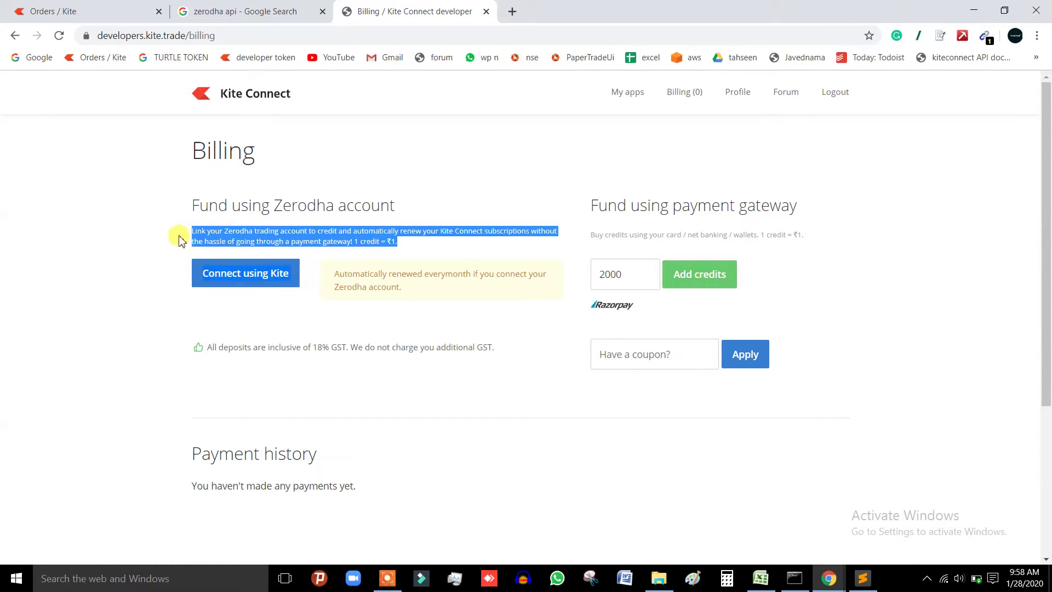
{"action": "left_click", "coordinate": [465, 315]}
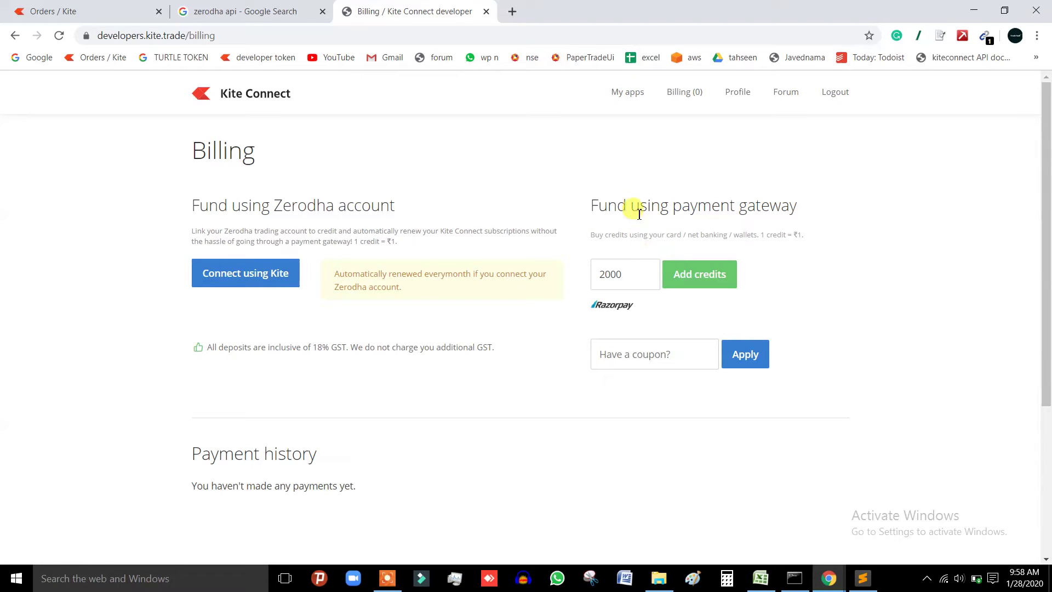
Step: View the payment methods offered for adding 2000 credits through the payment gateway, and close the payment window
{"action": "left_click", "coordinate": [708, 277]}
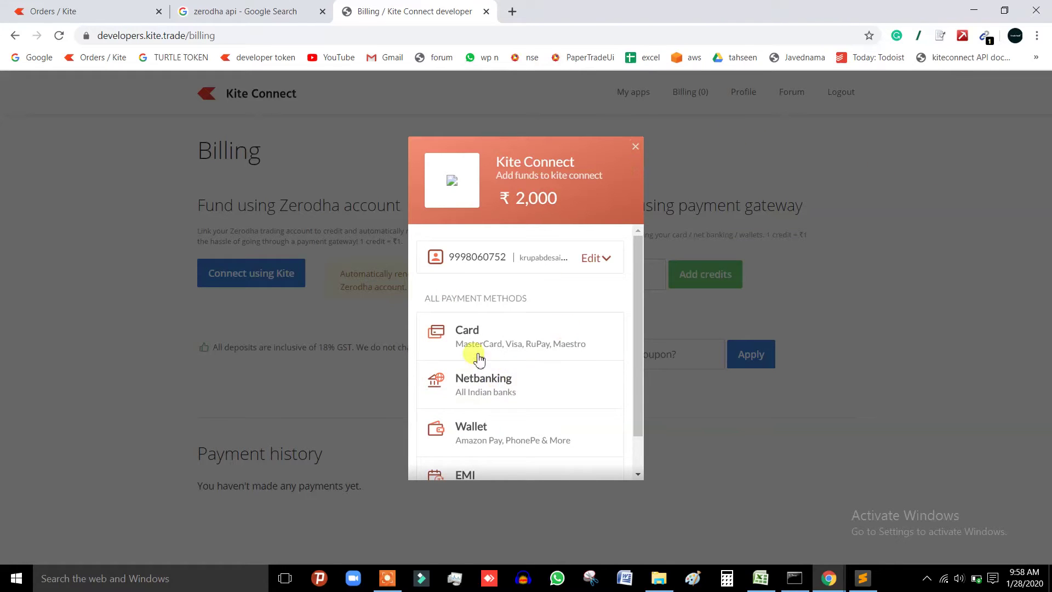
{"action": "left_click", "coordinate": [636, 146]}
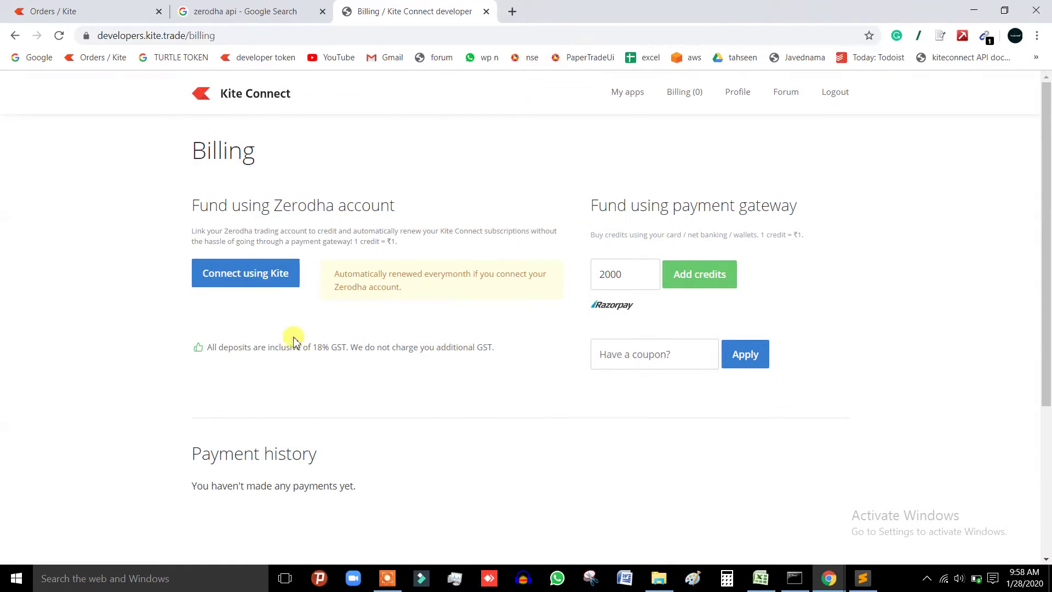
Step: Link the Zerodha trading account for billing by connecting with Kite and authorizing the requested permissions
{"action": "left_click", "coordinate": [262, 273]}
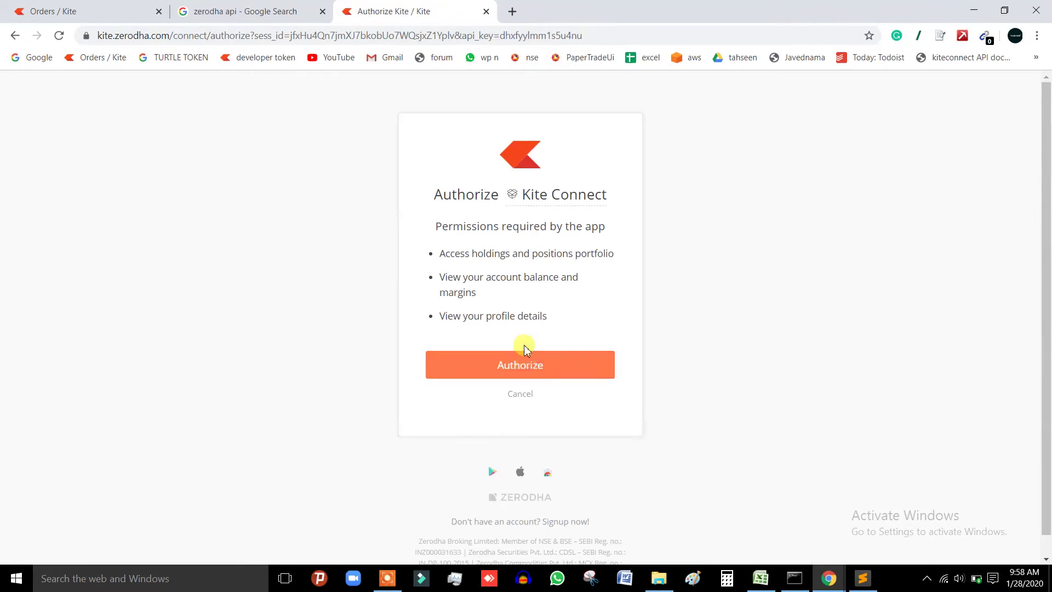
{"action": "left_click", "coordinate": [467, 372]}
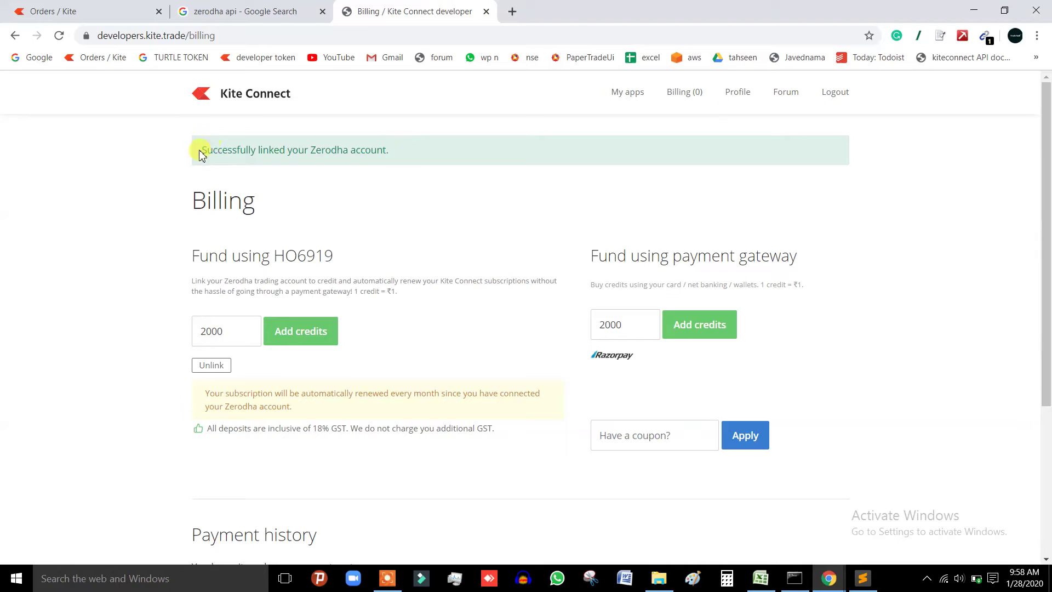
{"action": "left_click_drag", "start_coordinate": [200, 154], "coordinate": [430, 156]}
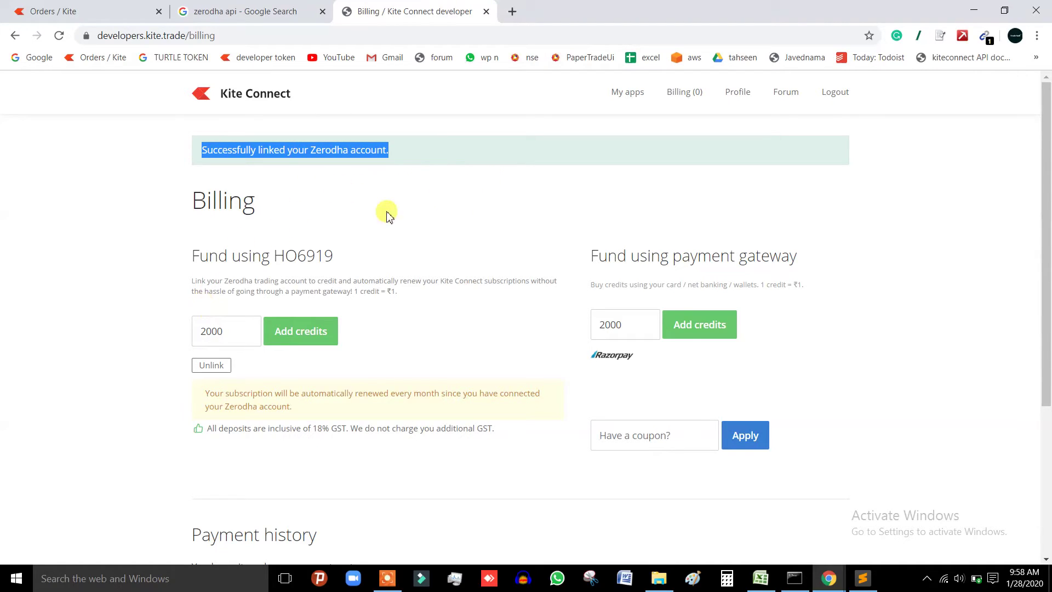
{"action": "left_click", "coordinate": [416, 171]}
Step: Add 2000 credits from the linked Zerodha account and confirm the Rs.2000 payment
{"action": "double_click", "coordinate": [221, 330]}
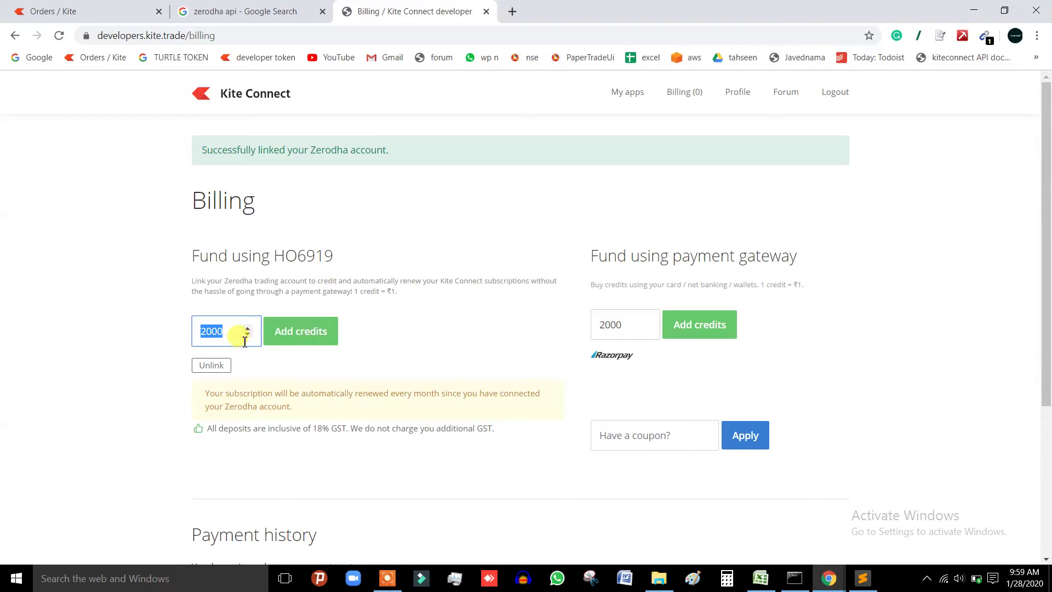
{"action": "left_click", "coordinate": [418, 193]}
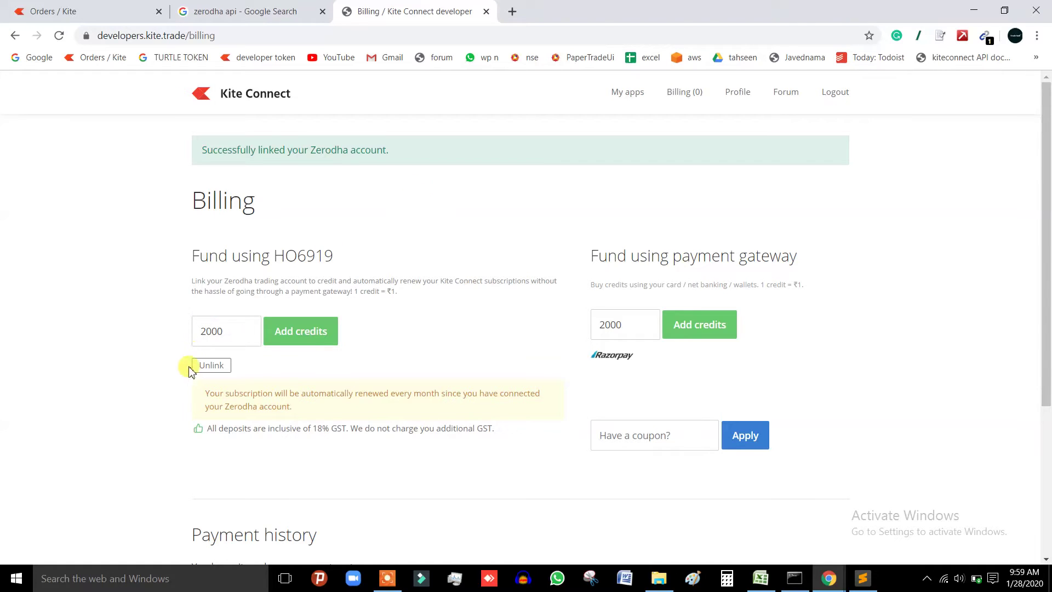
{"action": "double_click", "coordinate": [237, 329]}
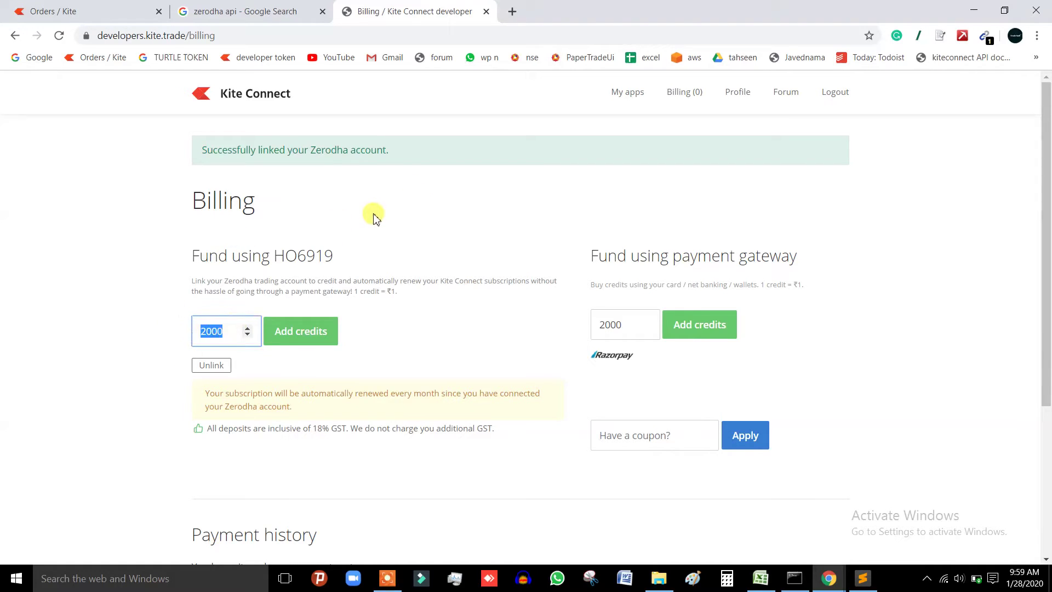
{"action": "left_click", "coordinate": [309, 325]}
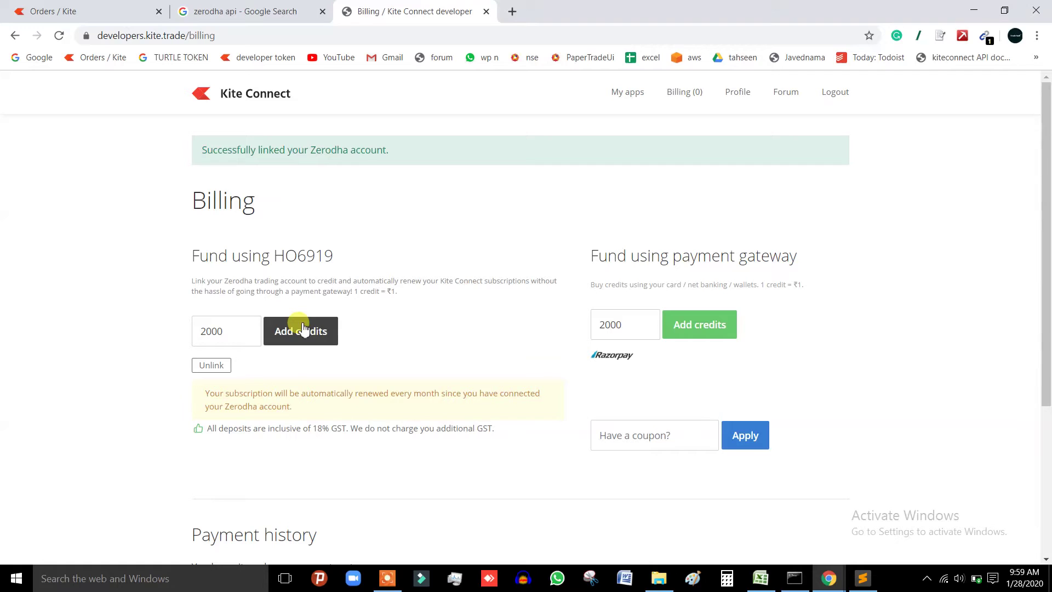
{"action": "left_click_drag", "start_coordinate": [199, 331], "coordinate": [206, 330]}
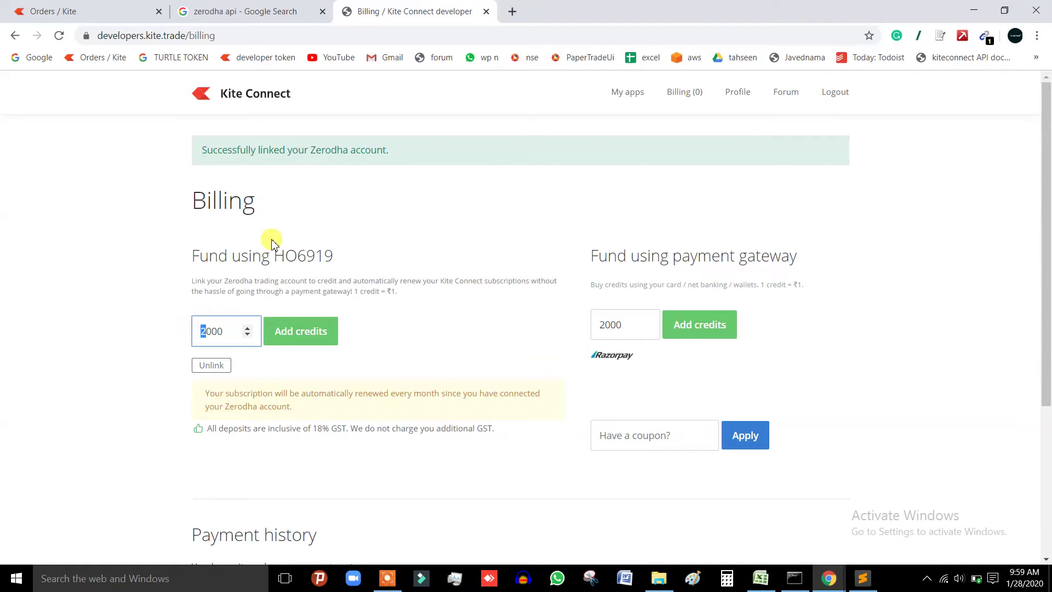
{"action": "double_click", "coordinate": [216, 329]}
{"action": "left_click", "coordinate": [359, 258]}
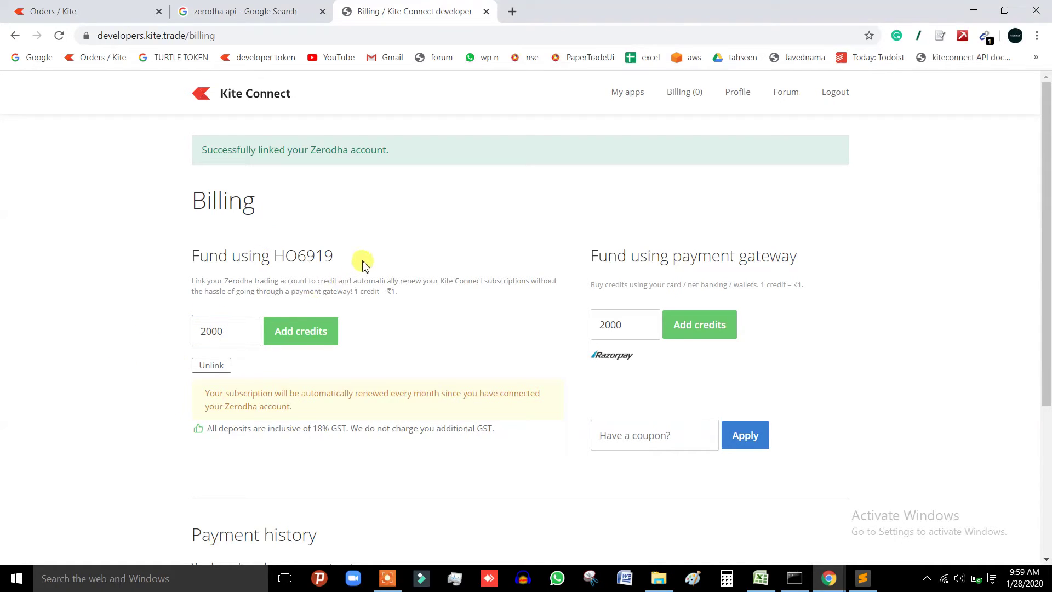
{"action": "left_click", "coordinate": [300, 334]}
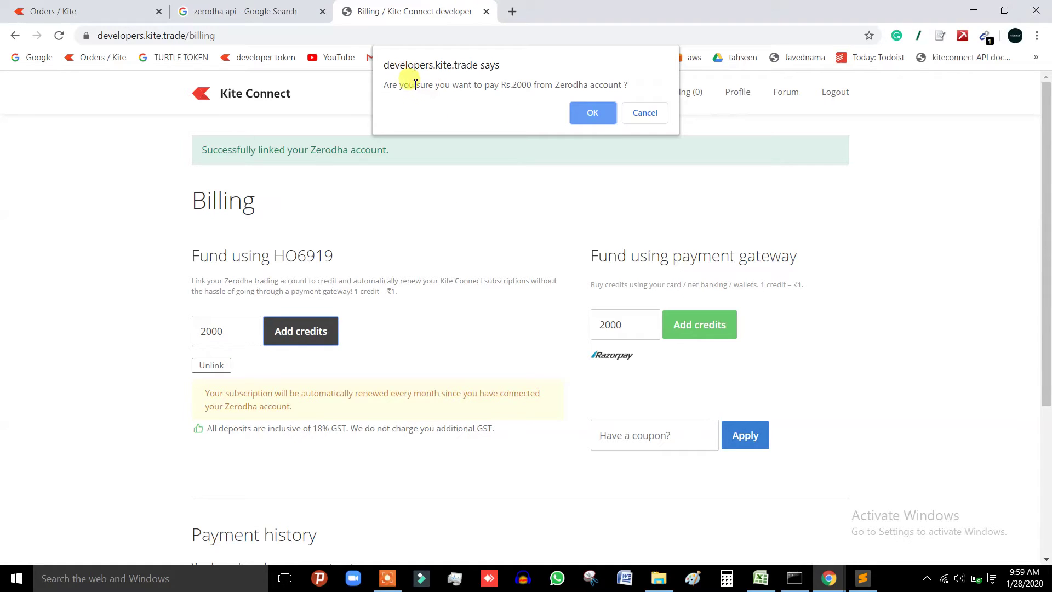
{"action": "left_click_drag", "start_coordinate": [392, 85], "coordinate": [605, 132]}
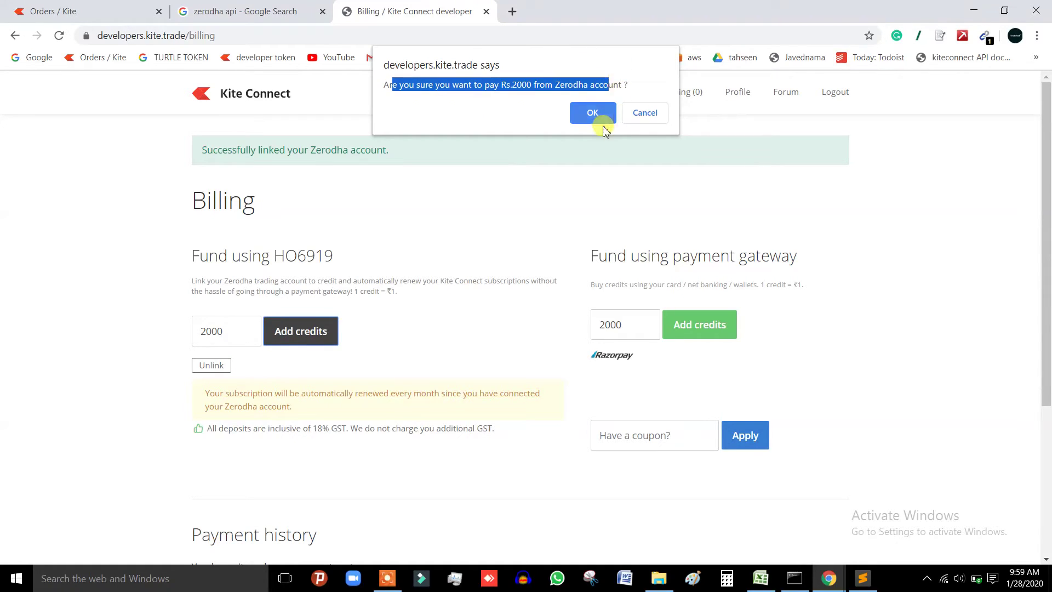
{"action": "left_click", "coordinate": [593, 114]}
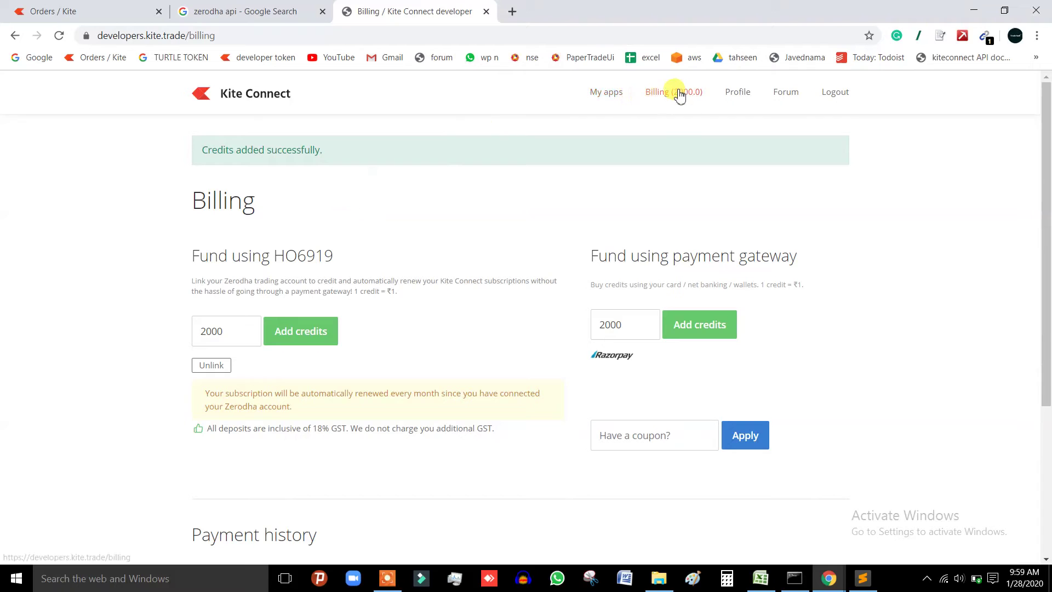
Step: Check the credit balance and read the subscription renewal note on the Billing page
{"action": "left_click_drag", "start_coordinate": [712, 92], "coordinate": [642, 93]}
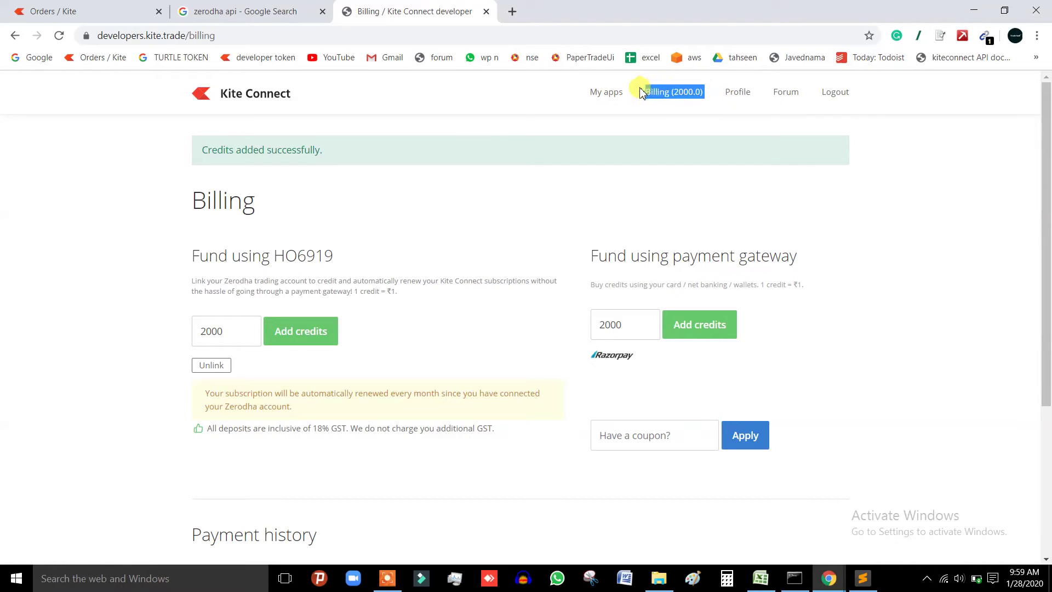
{"action": "left_click", "coordinate": [463, 186]}
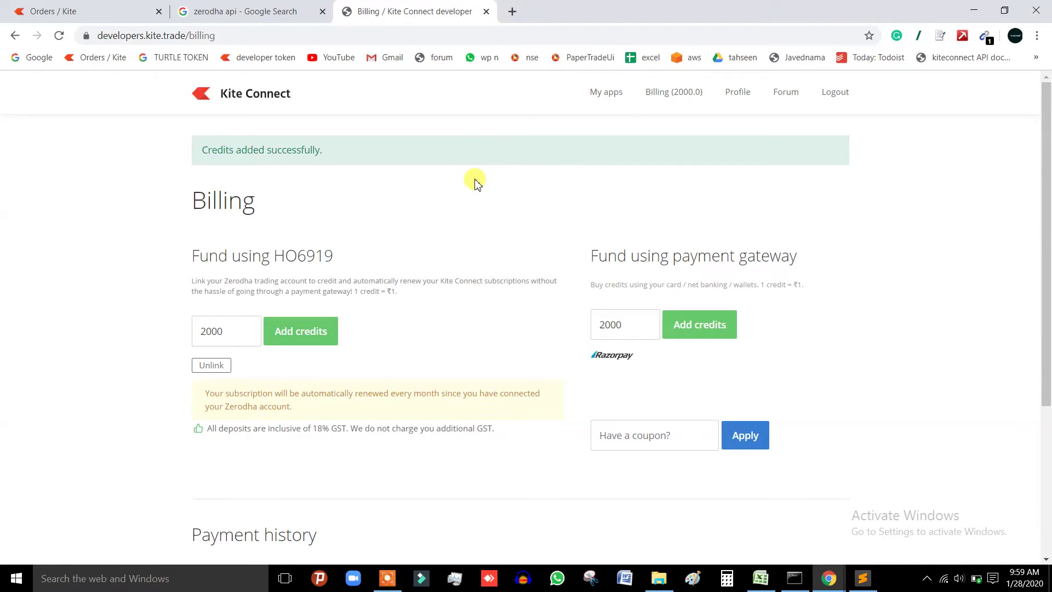
{"action": "double_click", "coordinate": [321, 392]}
{"action": "double_click", "coordinate": [368, 393]}
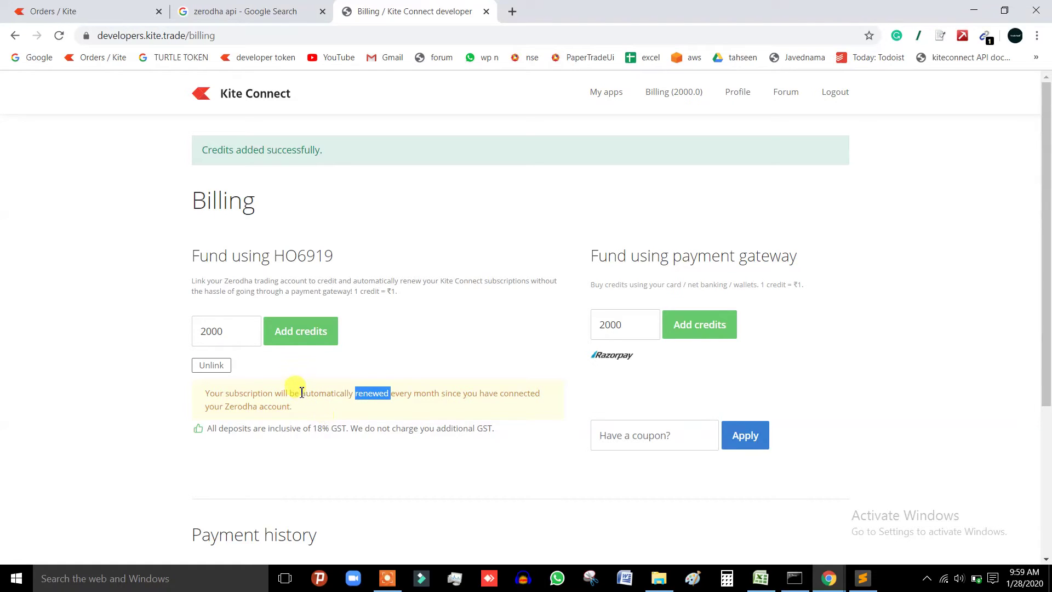
Step: Read the monthly automatic renewal note and unlink the Zerodha trading account from billing
{"action": "double_click", "coordinate": [427, 393]}
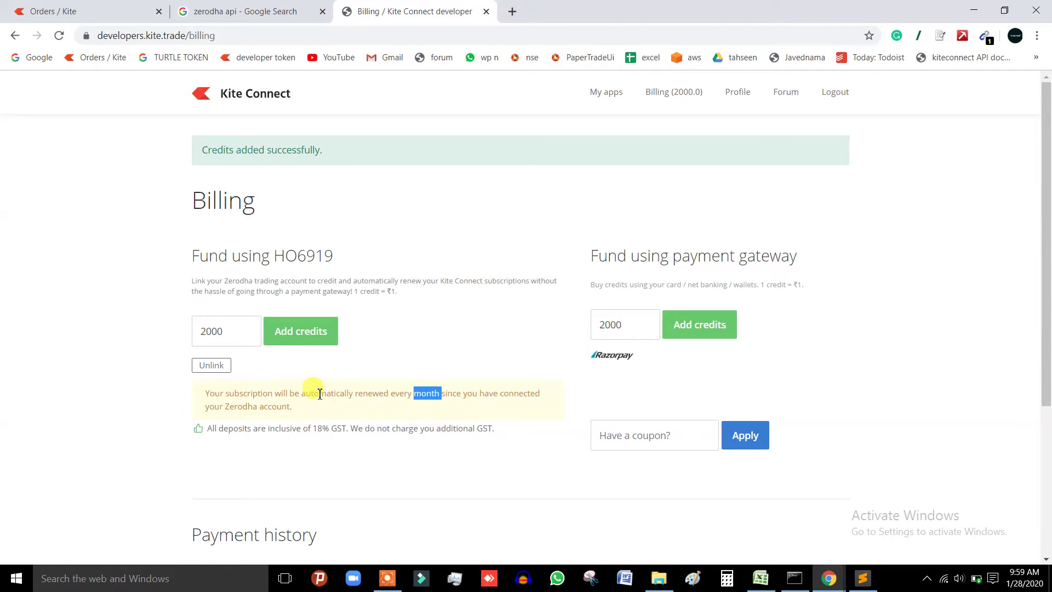
{"action": "left_click_drag", "start_coordinate": [224, 393], "coordinate": [479, 398]}
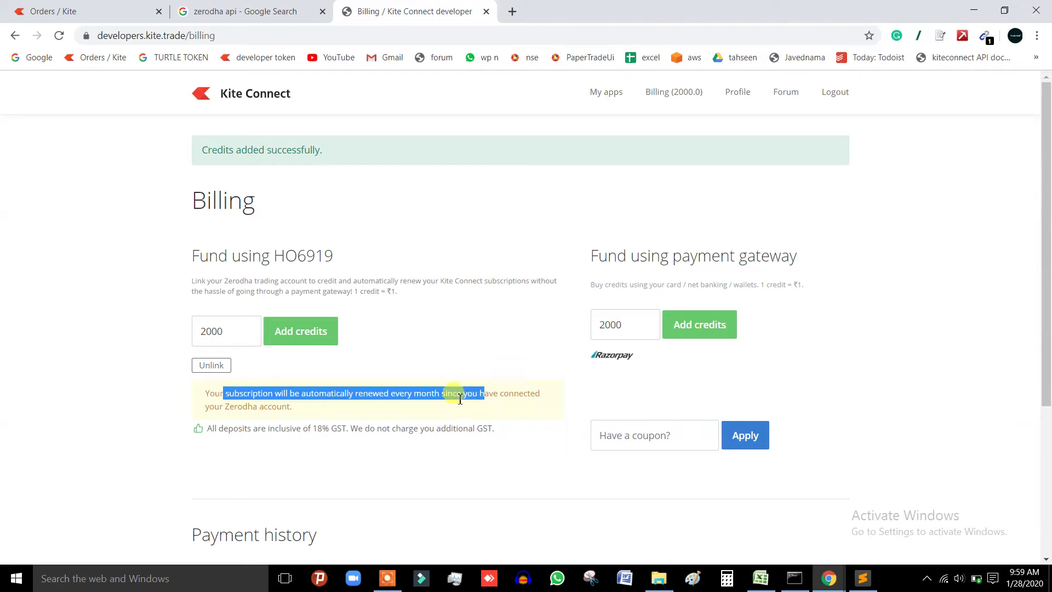
{"action": "left_click", "coordinate": [455, 394]}
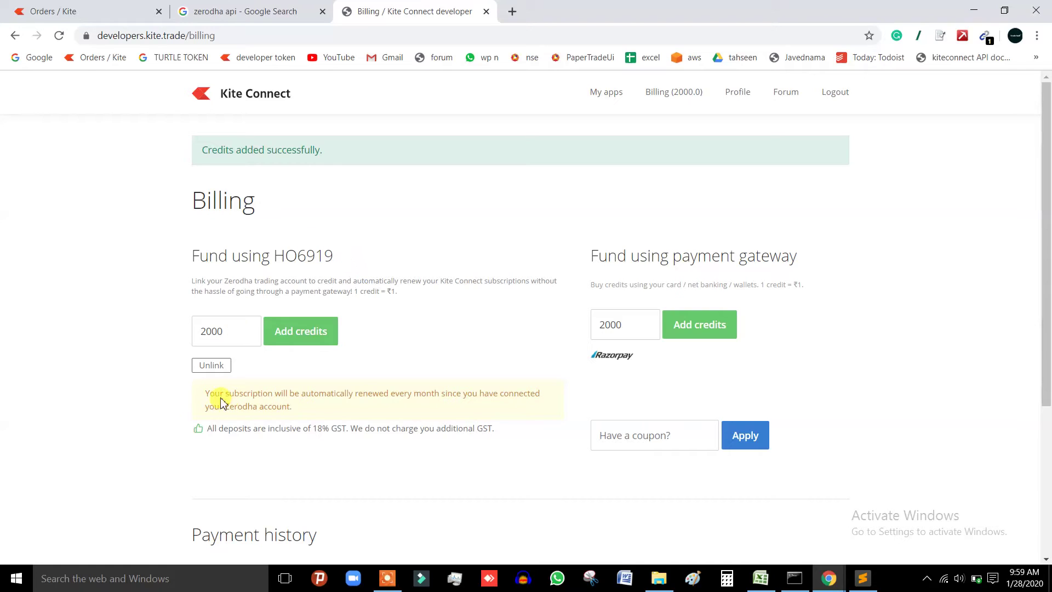
{"action": "left_click", "coordinate": [215, 367]}
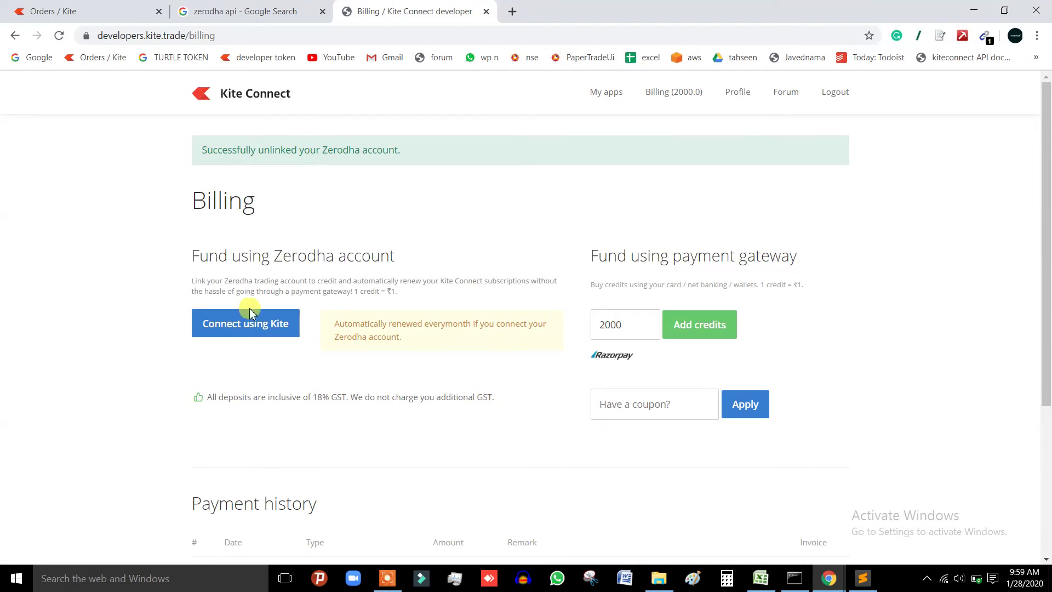
{"action": "left_click_drag", "start_coordinate": [221, 150], "coordinate": [519, 145]}
{"action": "left_click", "coordinate": [498, 183]}
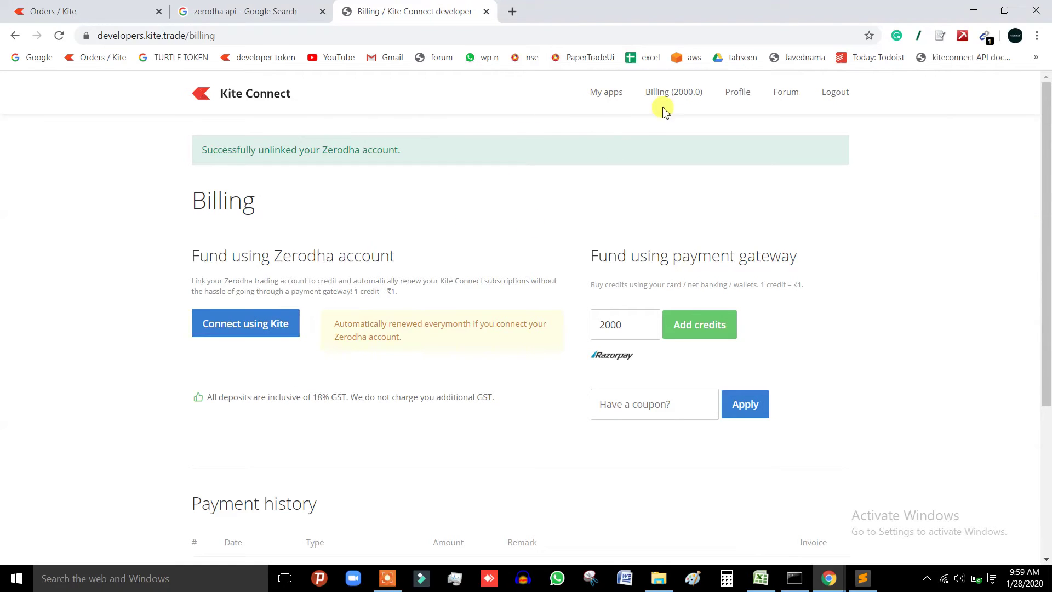
Step: Start a new Connect-type app named Robo Cop and enter the Zerodha client ID
{"action": "left_click", "coordinate": [600, 93]}
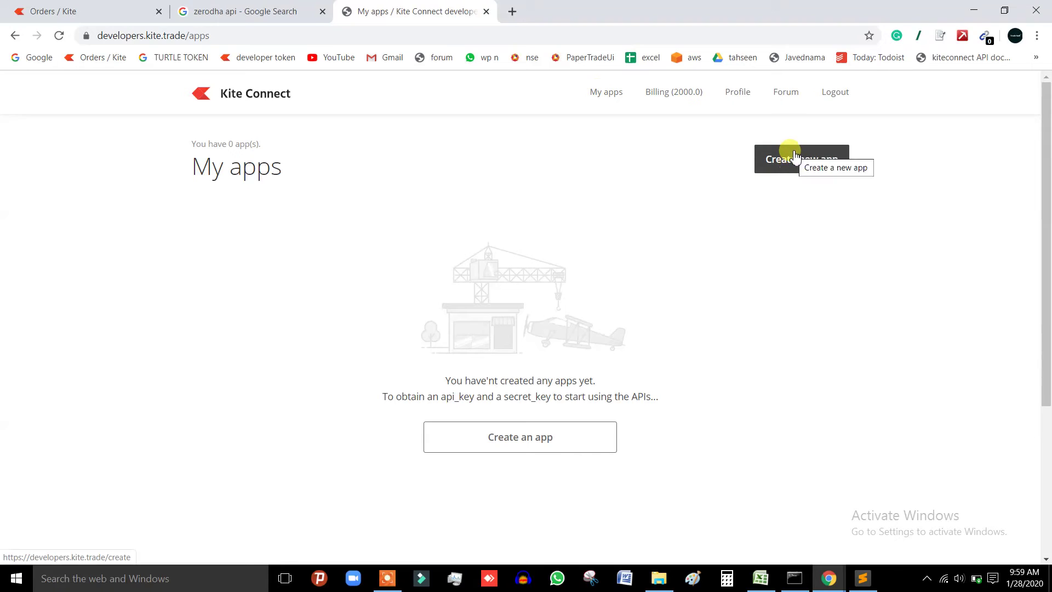
{"action": "left_click", "coordinate": [793, 160]}
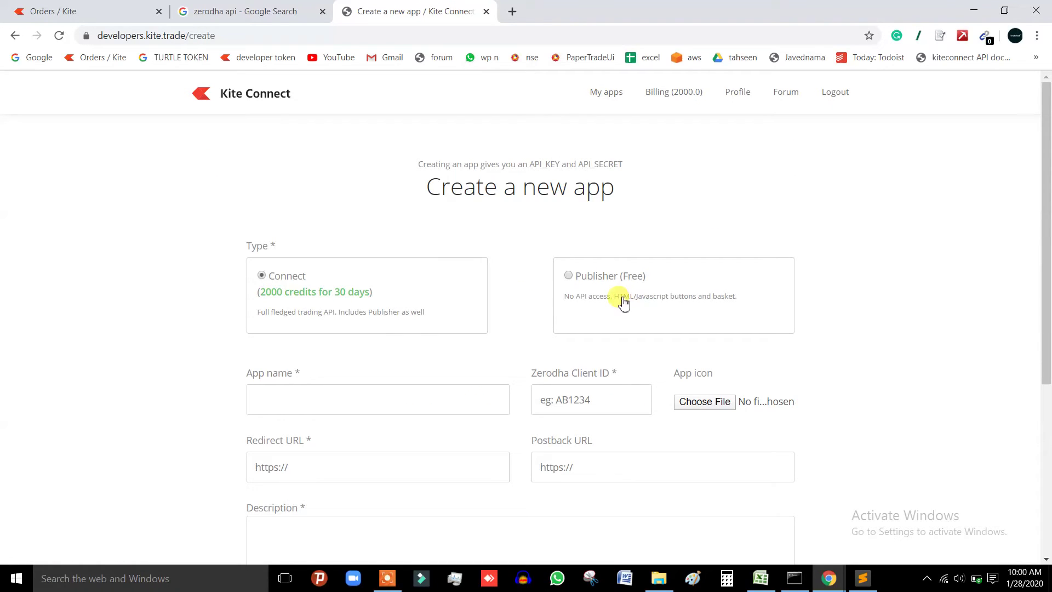
{"action": "left_click", "coordinate": [351, 403]}
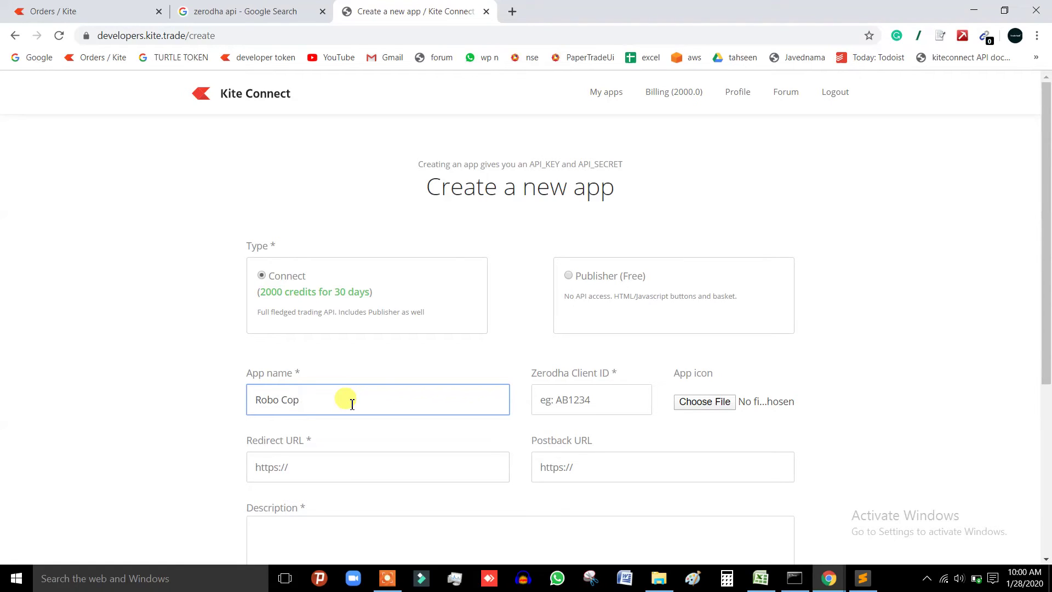
{"action": "left_click", "coordinate": [576, 403]}
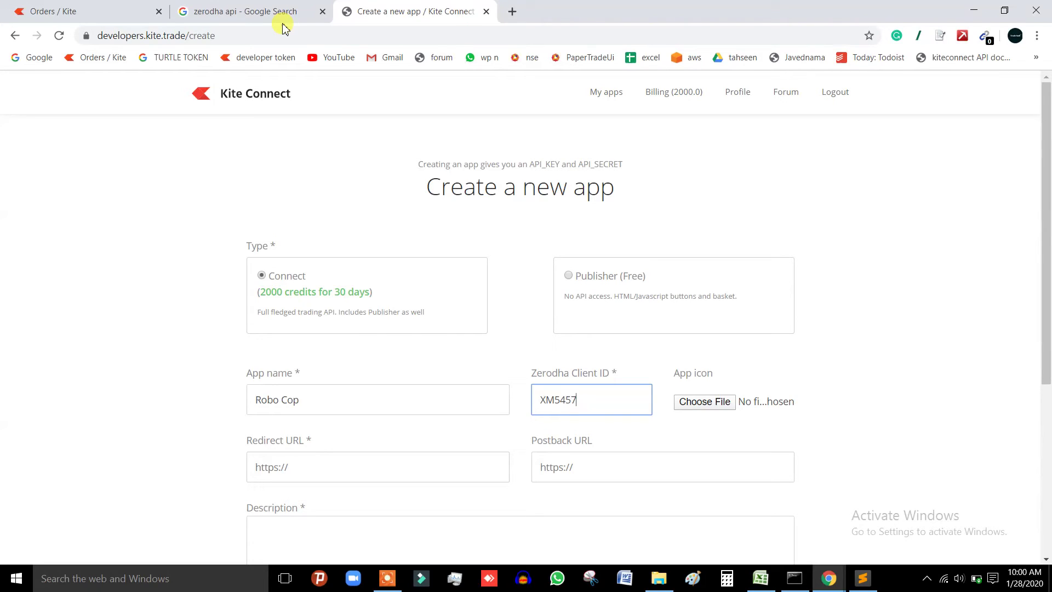
Step: Open Google's home page in a new browser tab and copy its full web address
{"action": "left_click", "coordinate": [512, 9]}
{"action": "type", "text": "GOO"}
{"action": "key", "text": "Return"}
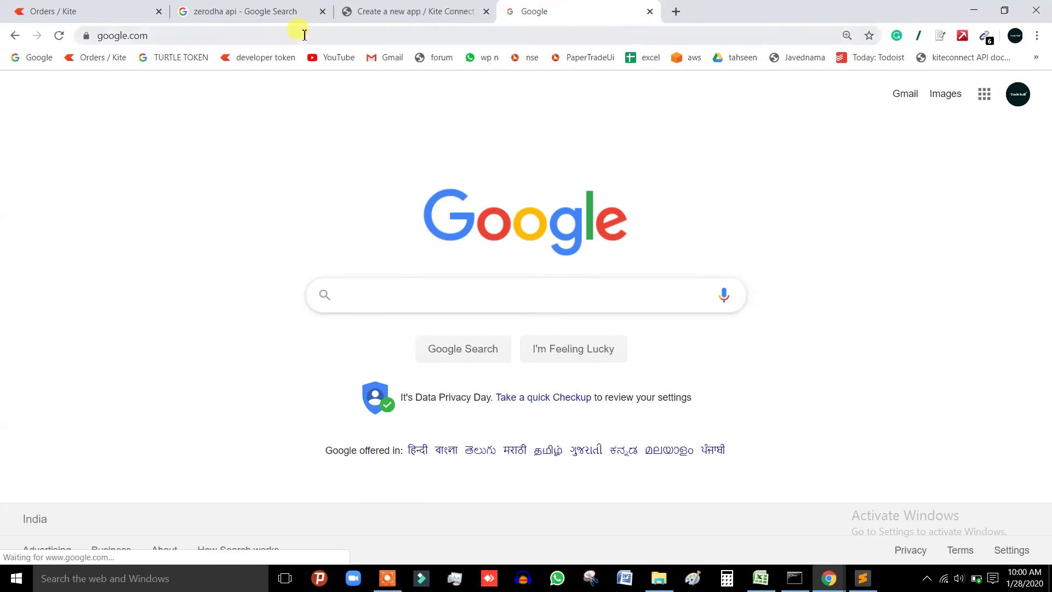
{"action": "left_click", "coordinate": [336, 35]}
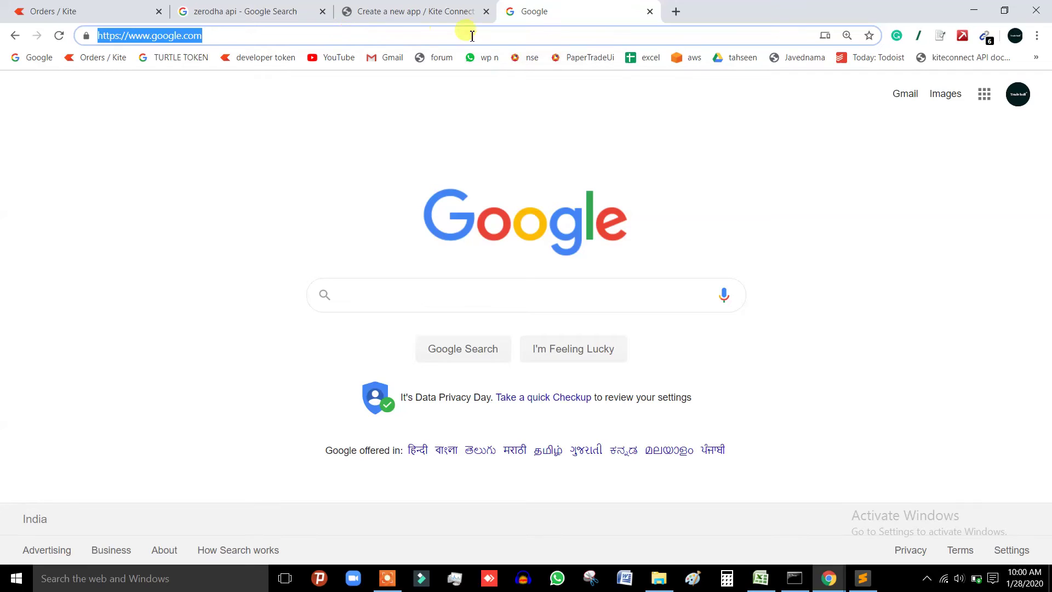
{"action": "left_click", "coordinate": [104, 40]}
{"action": "double_click", "coordinate": [136, 35]}
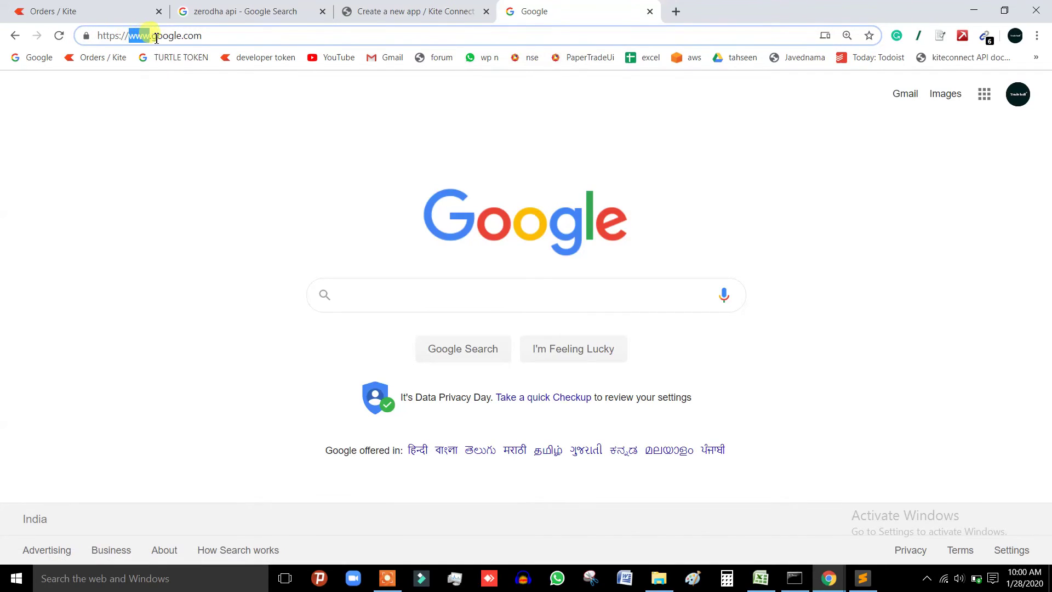
{"action": "double_click", "coordinate": [166, 36]}
{"action": "triple_click", "coordinate": [219, 35]}
{"action": "key", "text": "ctrl+c"}
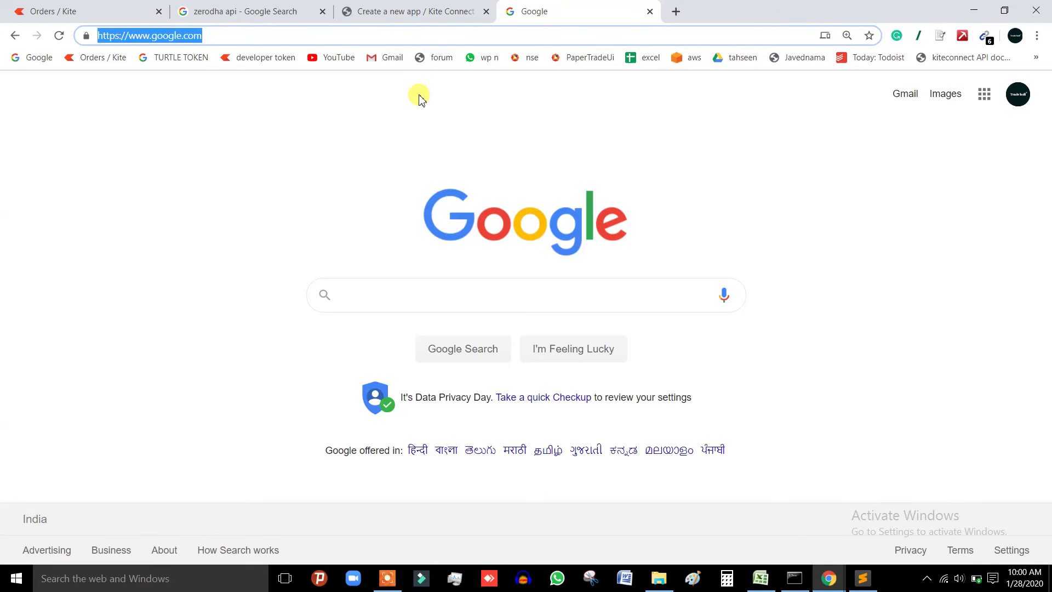
{"action": "left_click", "coordinate": [428, 8]}
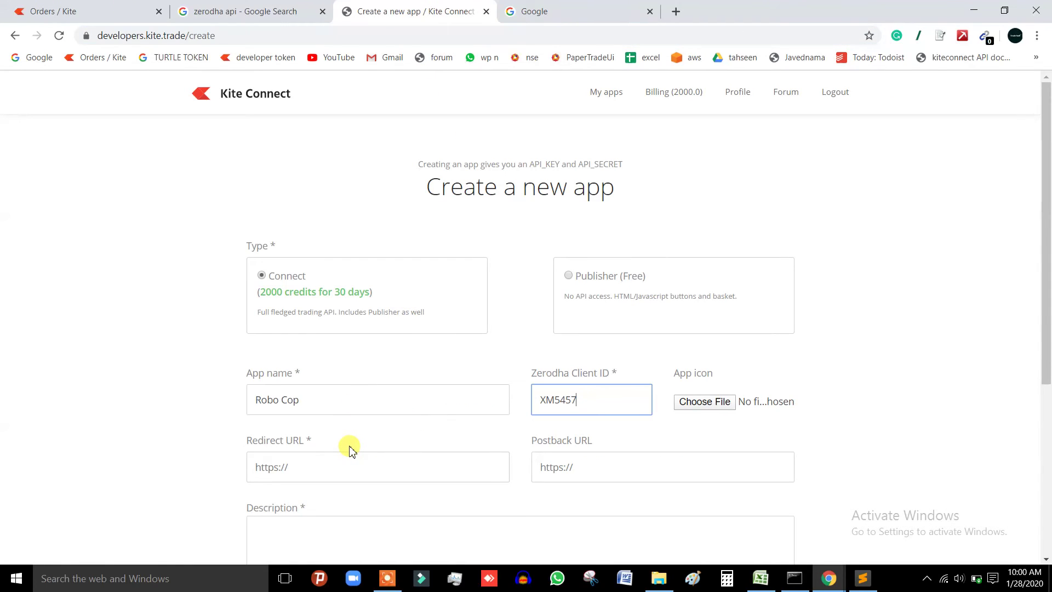
{"action": "left_click", "coordinate": [328, 458]}
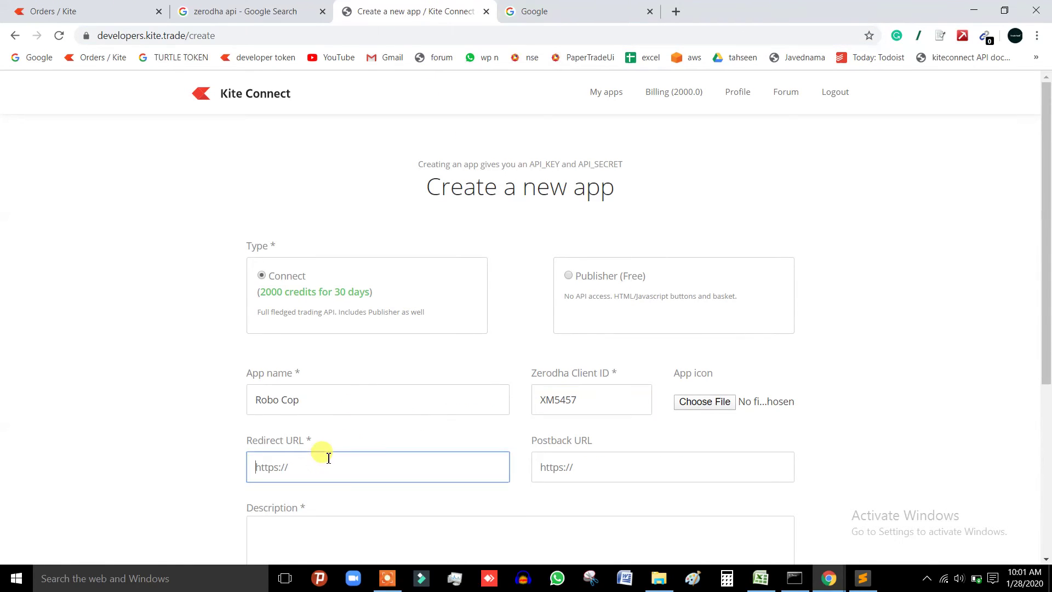
{"action": "key", "text": "ctrl+v"}
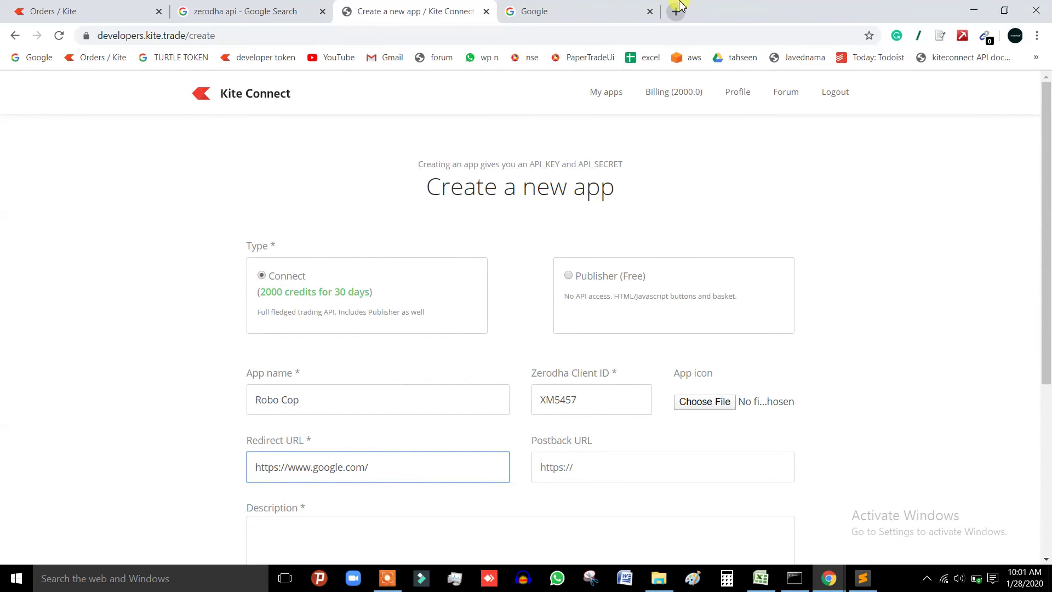
Step: Create the Robo Cop app with a blank description, confirming the 2000-credit charge with I UNDERSTAND
{"action": "scroll", "coordinate": [1046, 201], "scroll_direction": "down", "scroll_amount": 1}
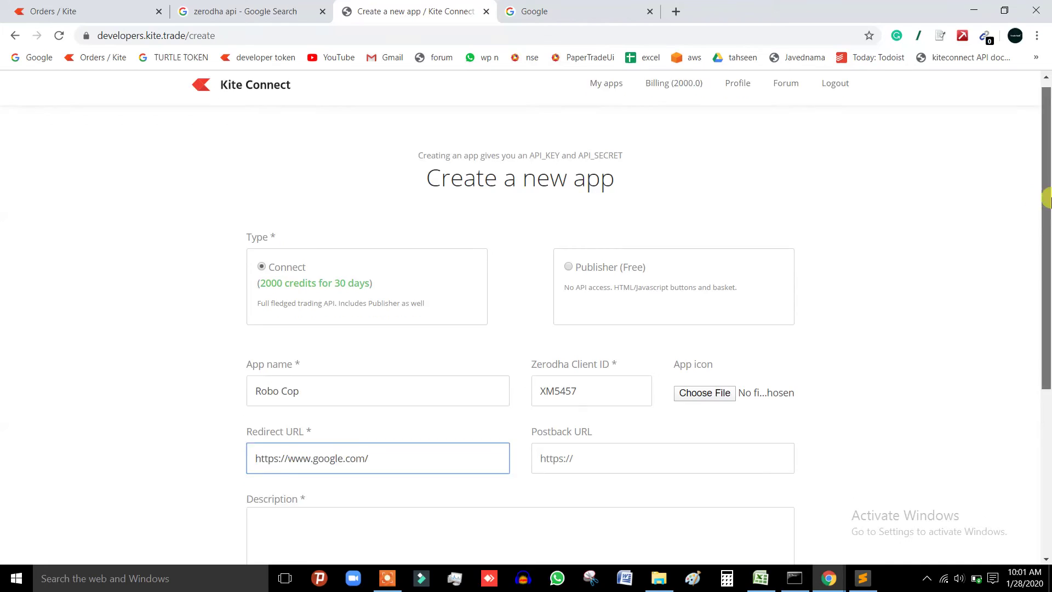
{"action": "left_click_drag", "start_coordinate": [1046, 202], "coordinate": [1040, 294]}
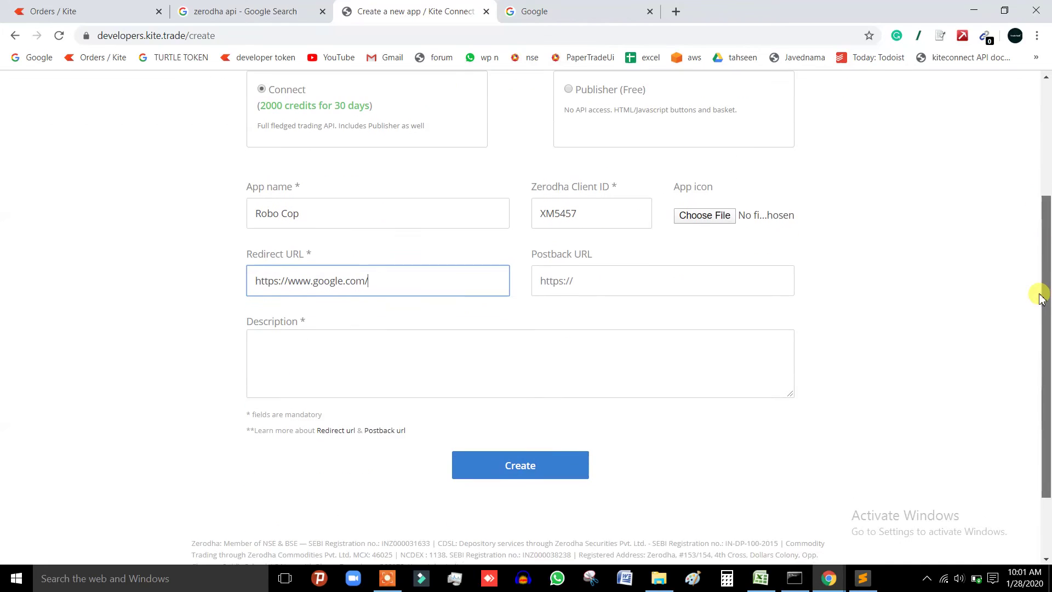
{"action": "left_click", "coordinate": [519, 462]}
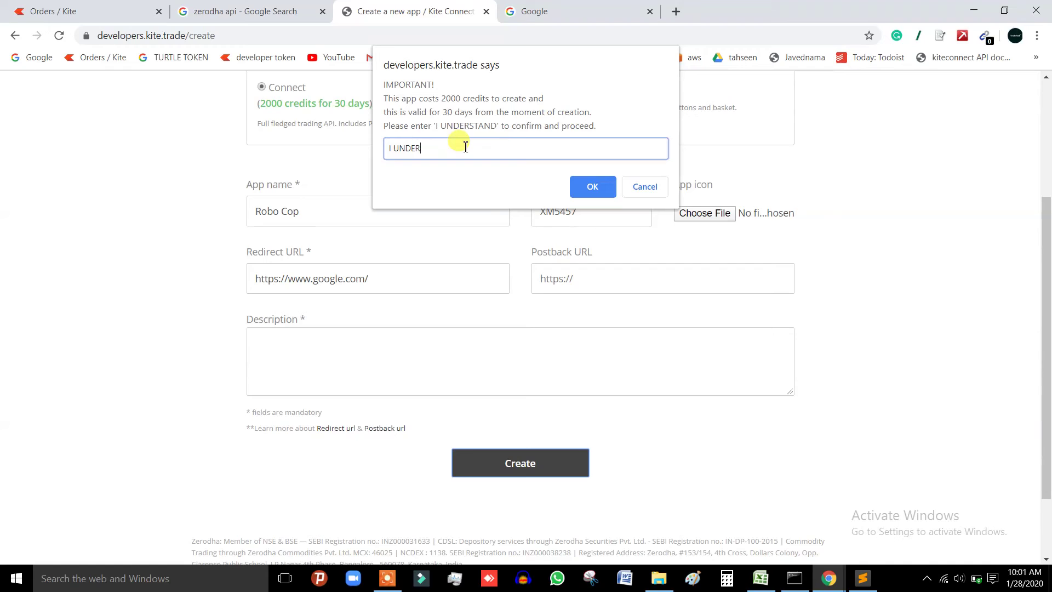
{"action": "key", "text": "Return"}
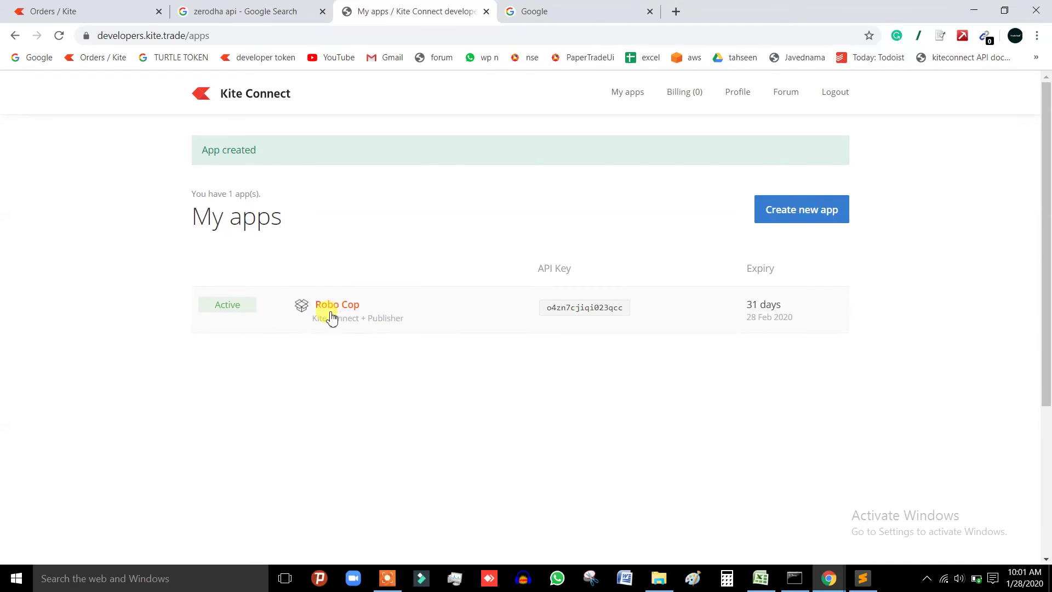
Step: Open the Robo Cop app's details, reveal its API secret, and examine the API key and secret
{"action": "left_click", "coordinate": [734, 317]}
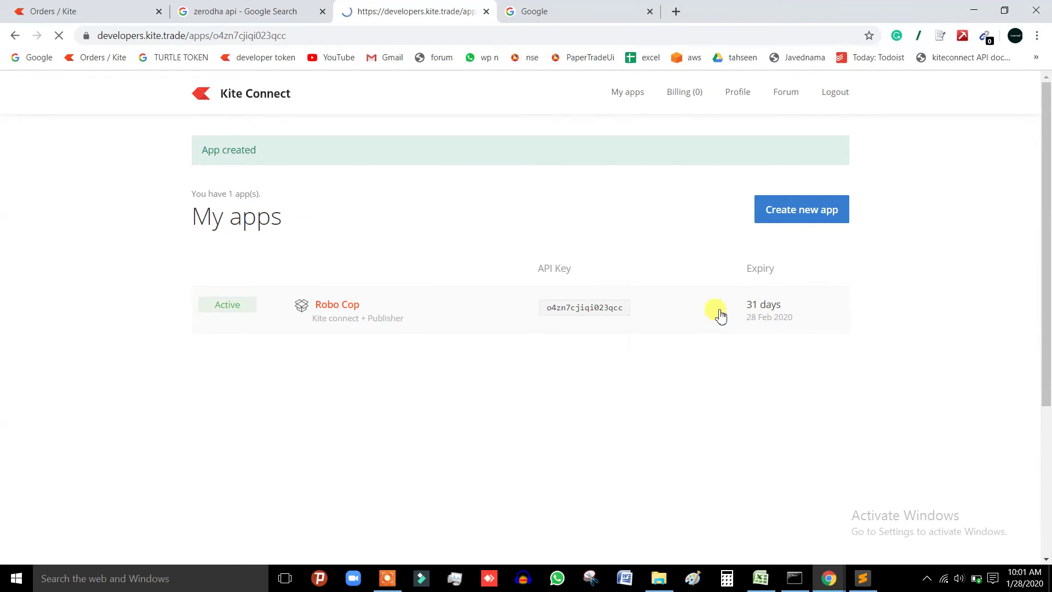
{"action": "scroll", "coordinate": [1048, 268], "scroll_direction": "down", "scroll_amount": 2}
{"action": "scroll", "coordinate": [1048, 268], "scroll_direction": "down", "scroll_amount": 3}
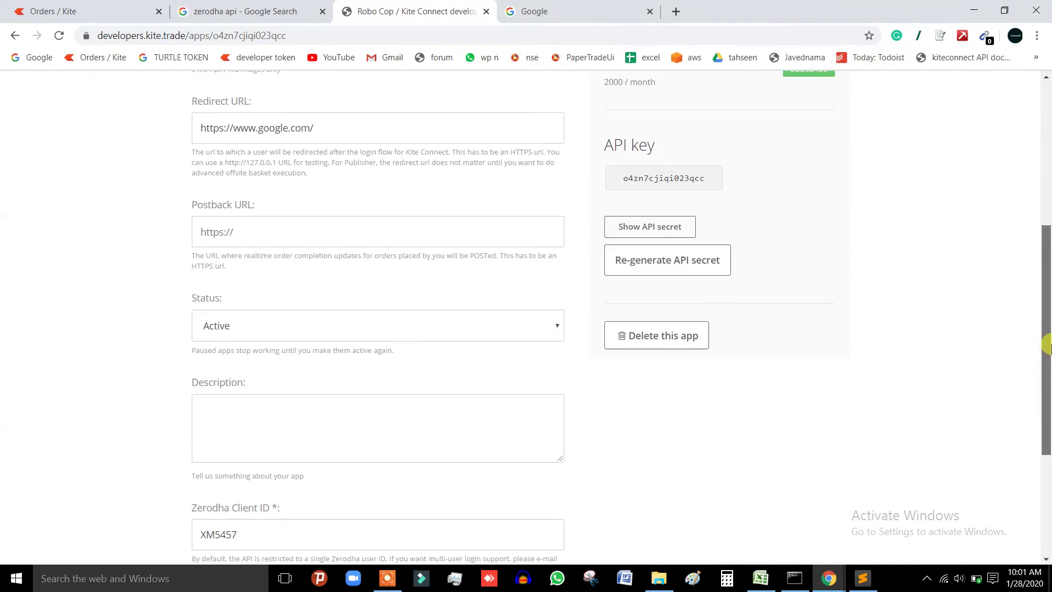
{"action": "double_click", "coordinate": [656, 180]}
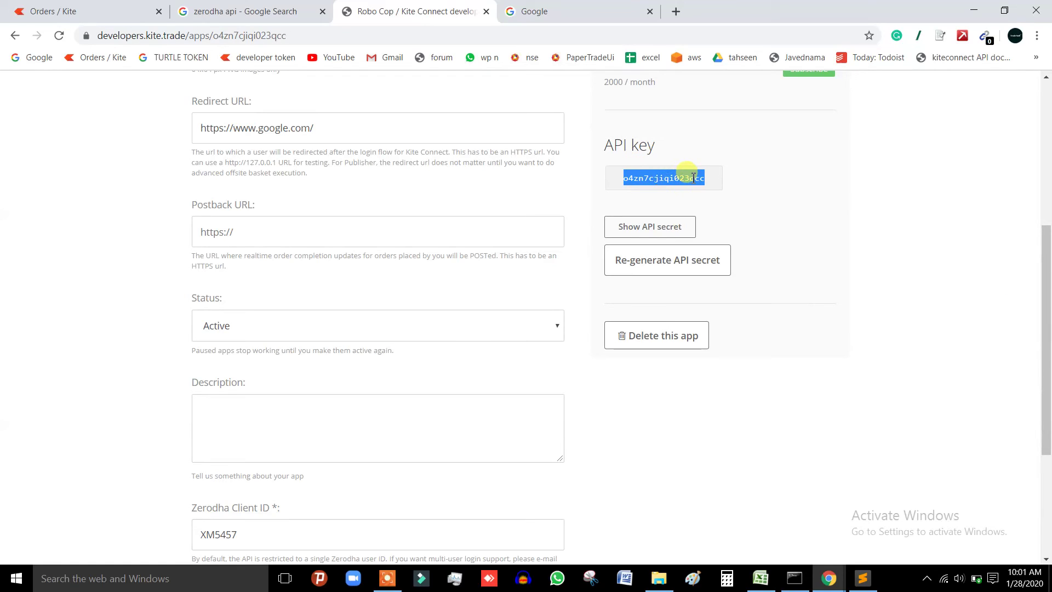
{"action": "left_click", "coordinate": [692, 226]}
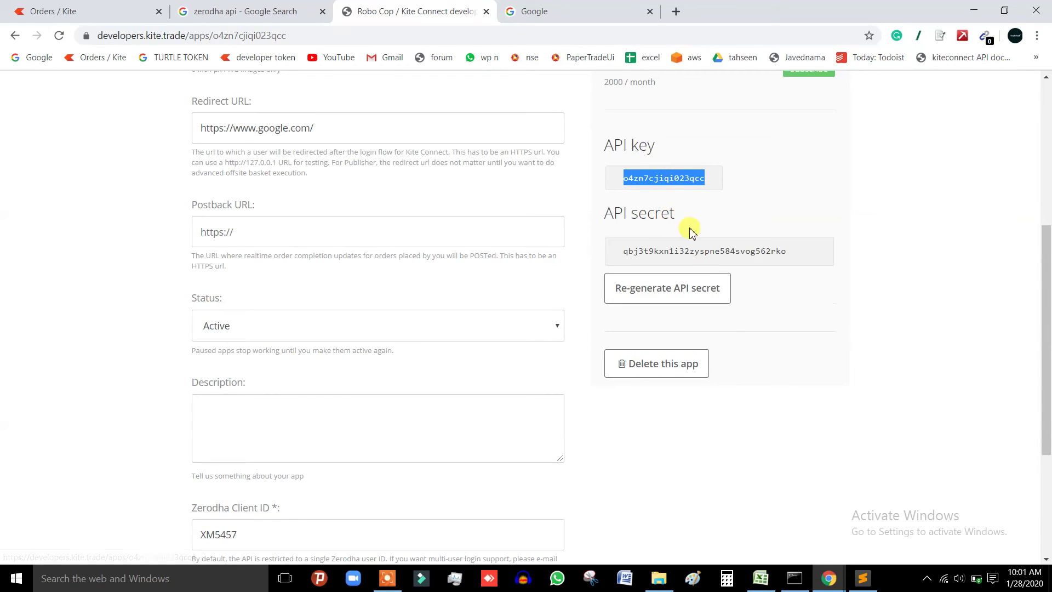
{"action": "double_click", "coordinate": [687, 248]}
{"action": "left_click", "coordinate": [775, 209]}
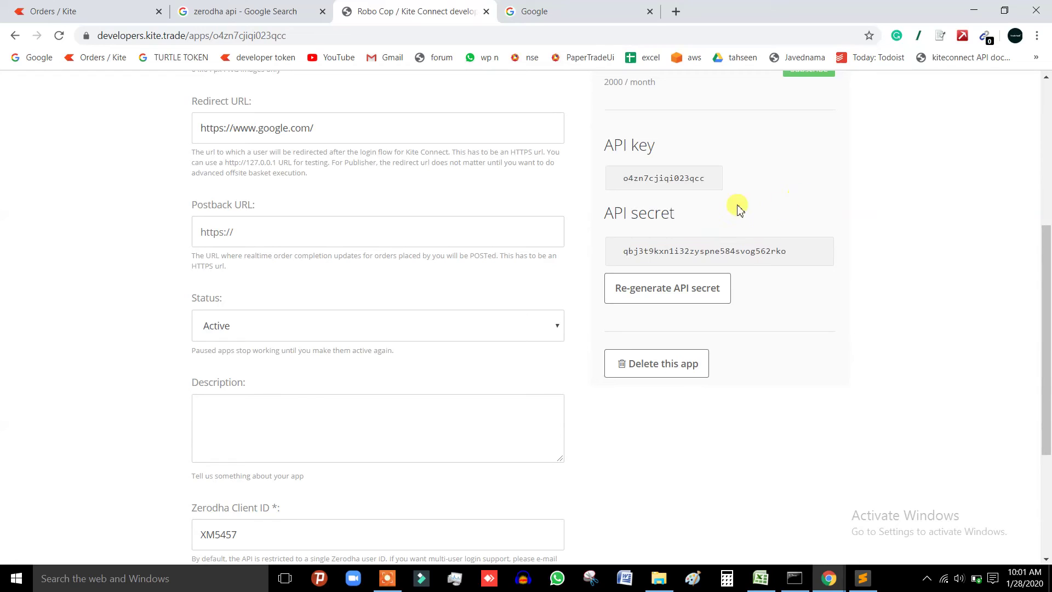
{"action": "double_click", "coordinate": [704, 178]}
{"action": "double_click", "coordinate": [759, 254]}
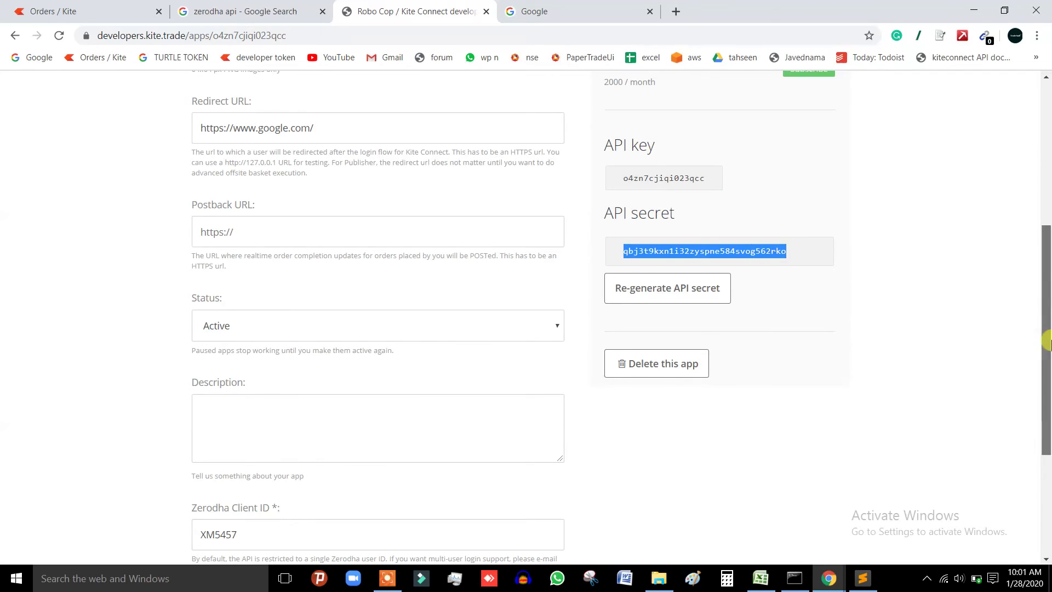
Step: Review the app's subscription expiry and the Historical API addon, and dismiss the low battery notice
{"action": "left_click_drag", "start_coordinate": [1046, 332], "coordinate": [1047, 189]}
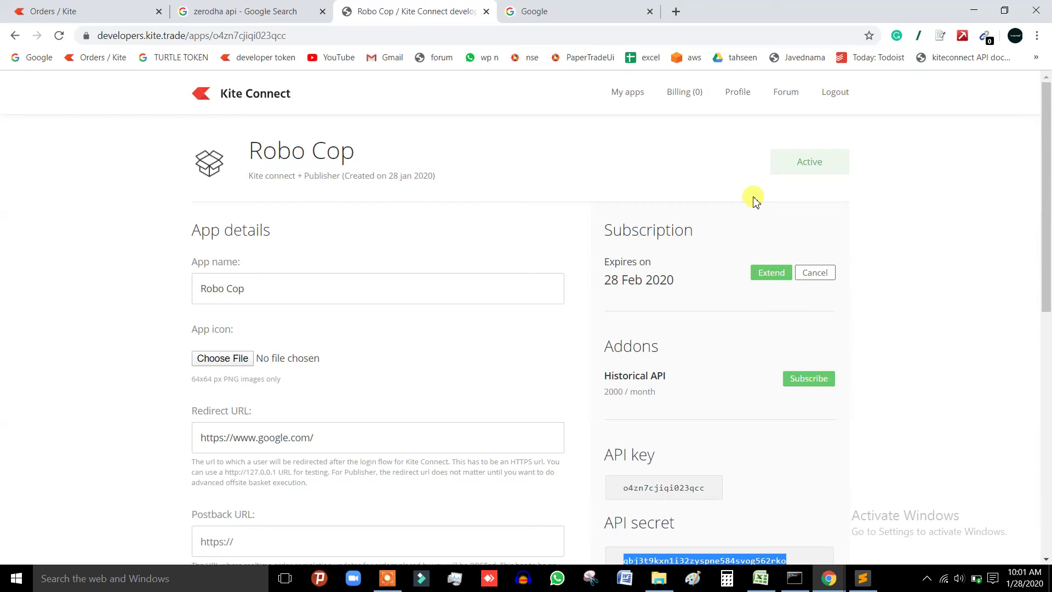
{"action": "left_click_drag", "start_coordinate": [1048, 209], "coordinate": [1047, 219]}
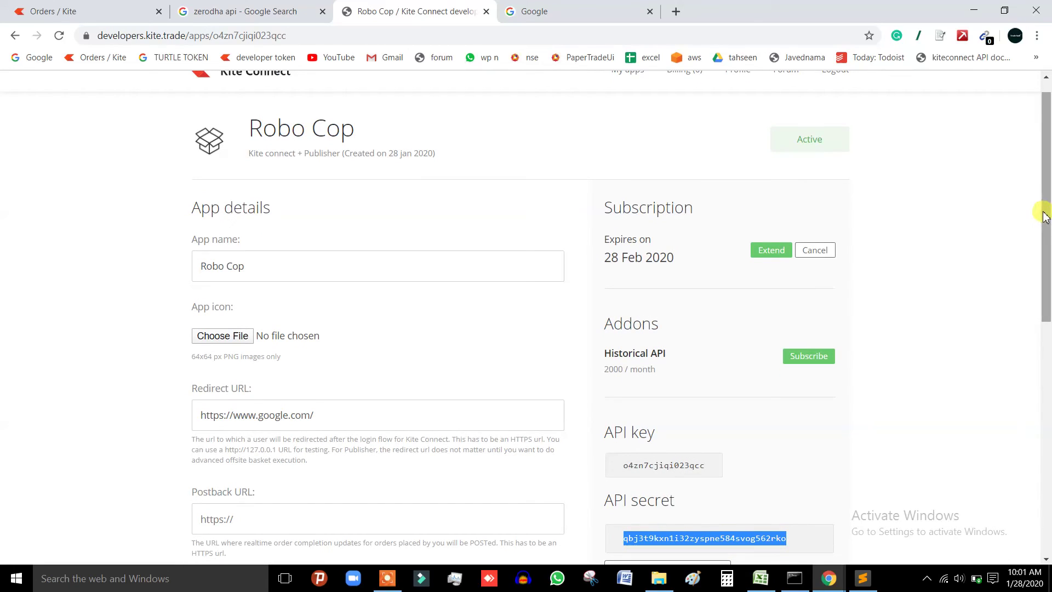
{"action": "left_click", "coordinate": [932, 225]}
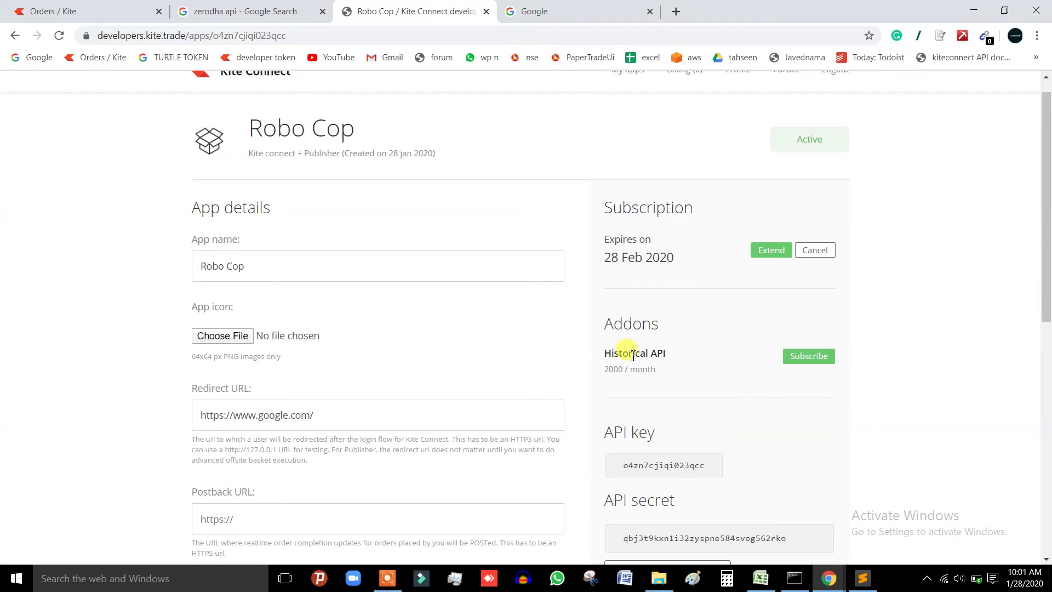
{"action": "left_click_drag", "start_coordinate": [671, 348], "coordinate": [610, 348]}
{"action": "left_click", "coordinate": [697, 338]}
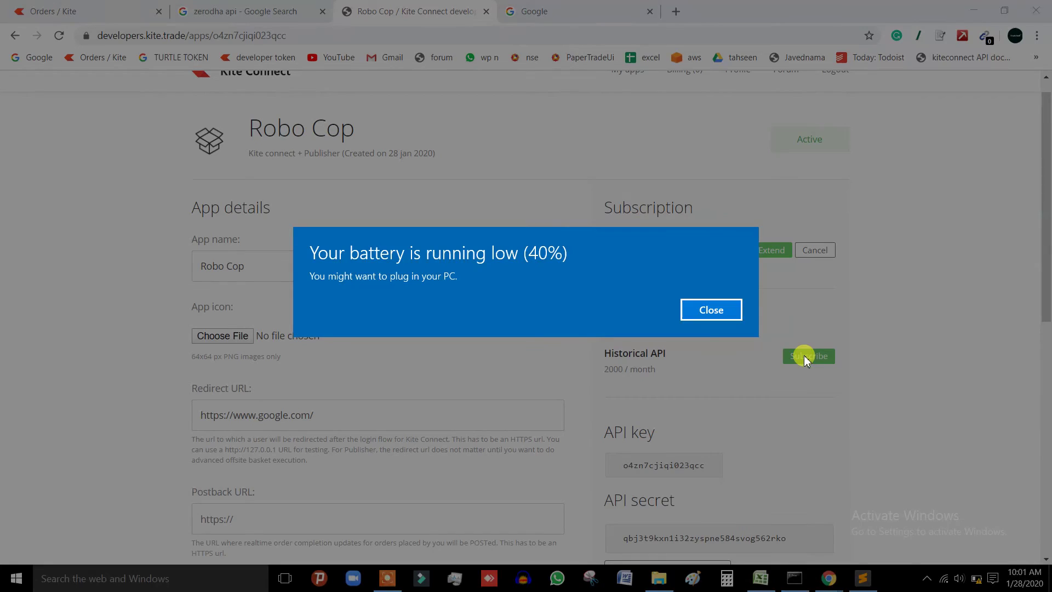
{"action": "left_click", "coordinate": [694, 307]}
Step: Check the credit balance and funding options on the Billing page, and return to the Robo Cop app's details
{"action": "scroll", "coordinate": [965, 244], "scroll_direction": "up", "scroll_amount": 1}
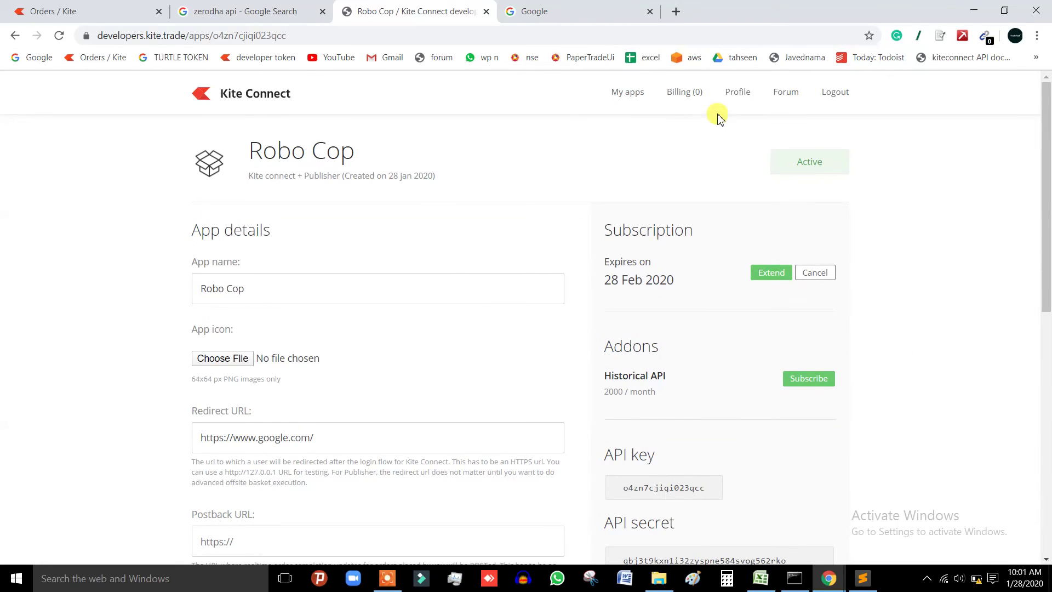
{"action": "left_click", "coordinate": [688, 93]}
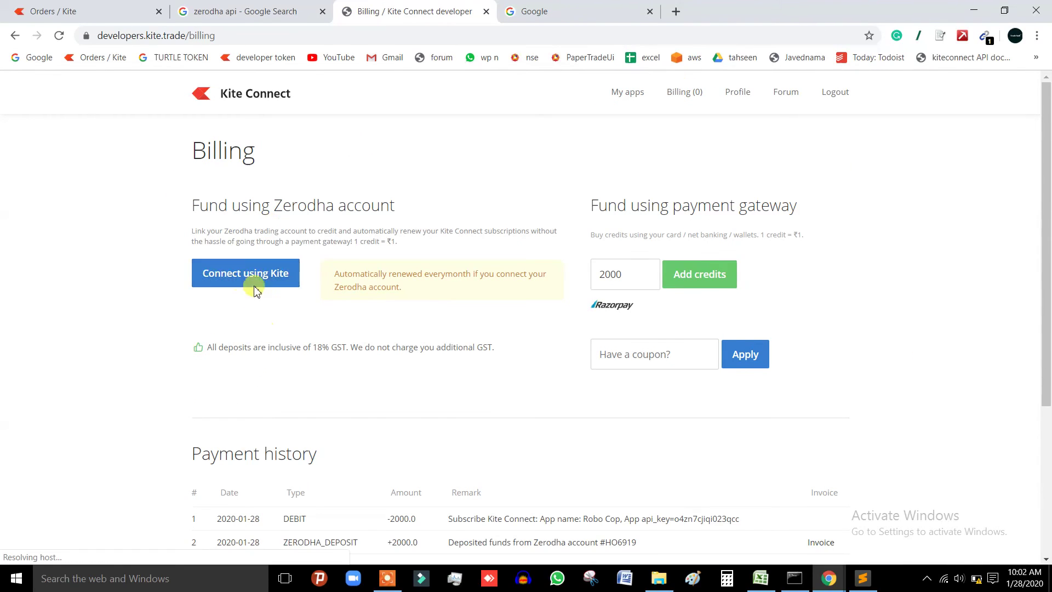
{"action": "left_click", "coordinate": [12, 36]}
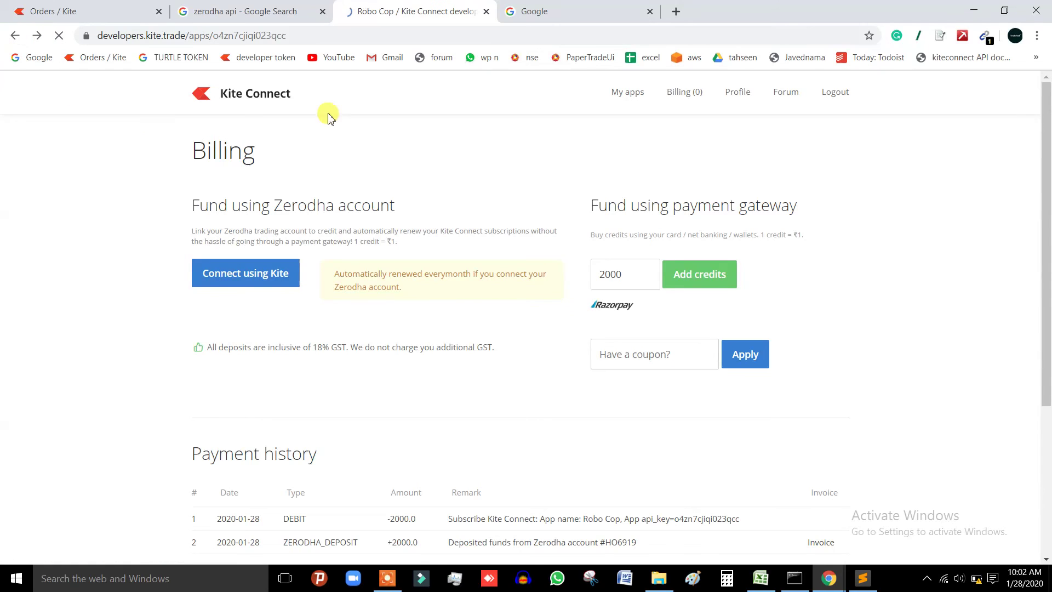
Step: Check the Historical API addon's subscription prompt without subscribing, and review the Robo Cop app's subscription and addon details
{"action": "scroll", "coordinate": [612, 345], "scroll_direction": "down", "scroll_amount": 3}
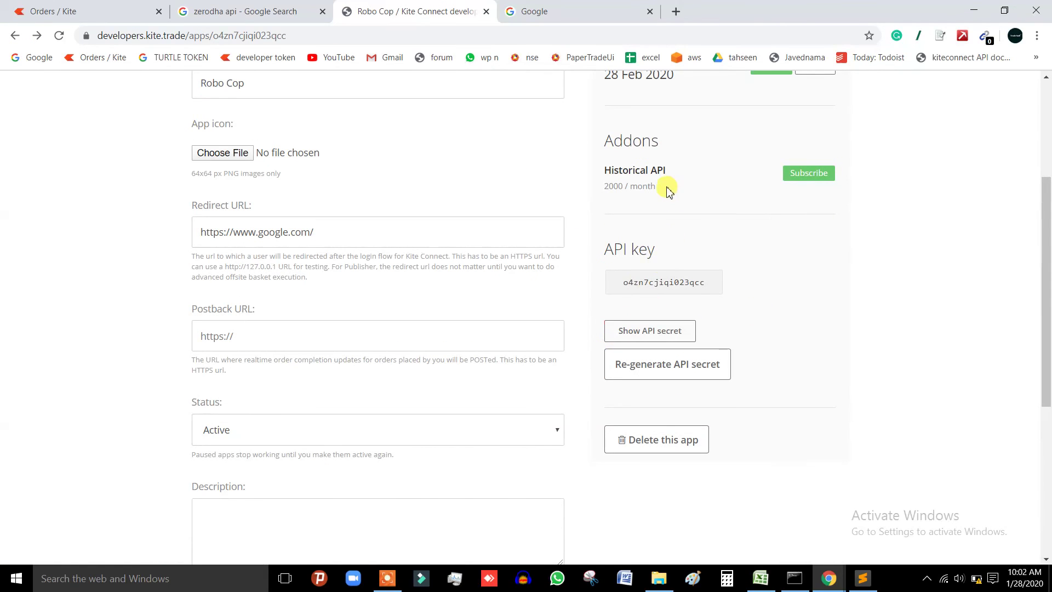
{"action": "left_click", "coordinate": [800, 172]}
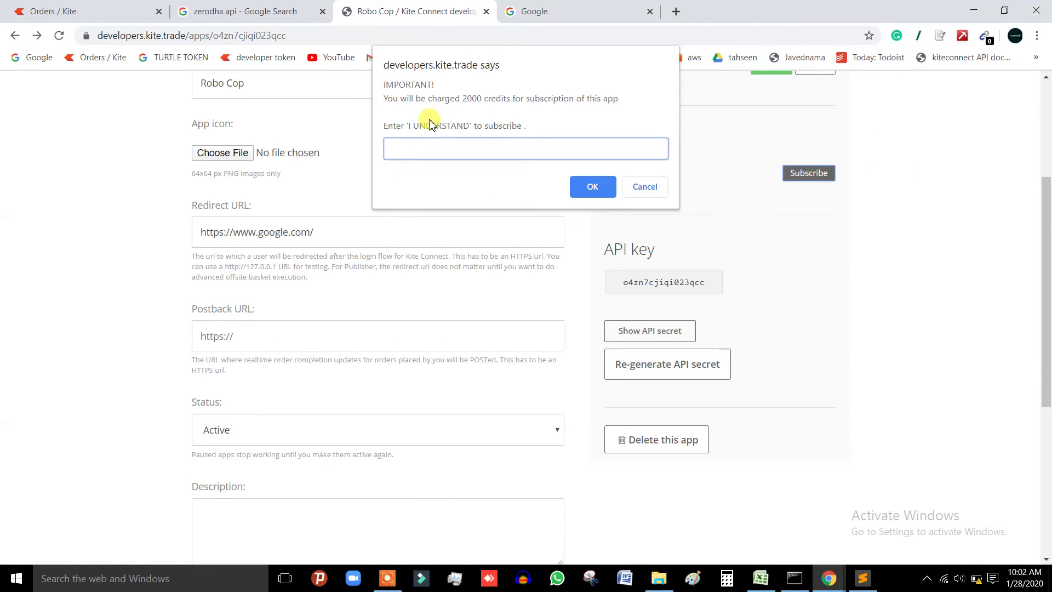
{"action": "left_click", "coordinate": [644, 186]}
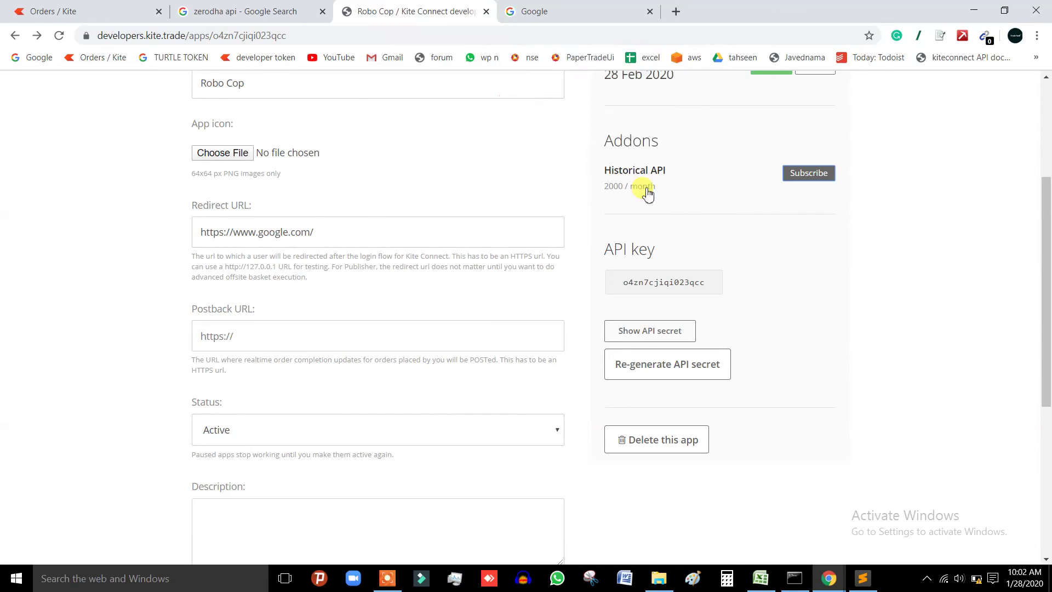
{"action": "left_click", "coordinate": [645, 126]}
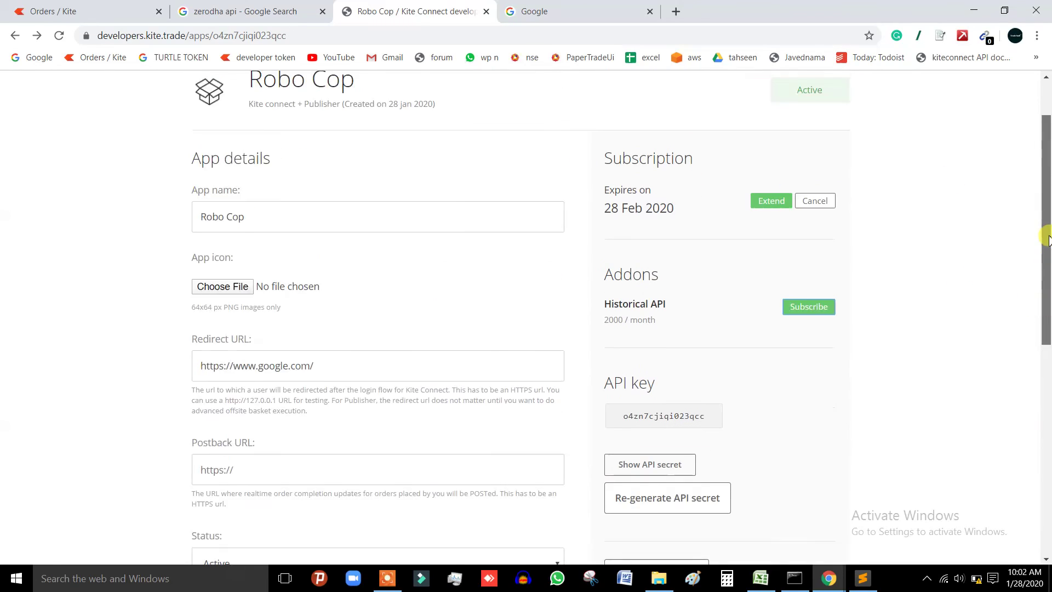
{"action": "left_click_drag", "start_coordinate": [645, 373], "coordinate": [602, 222]}
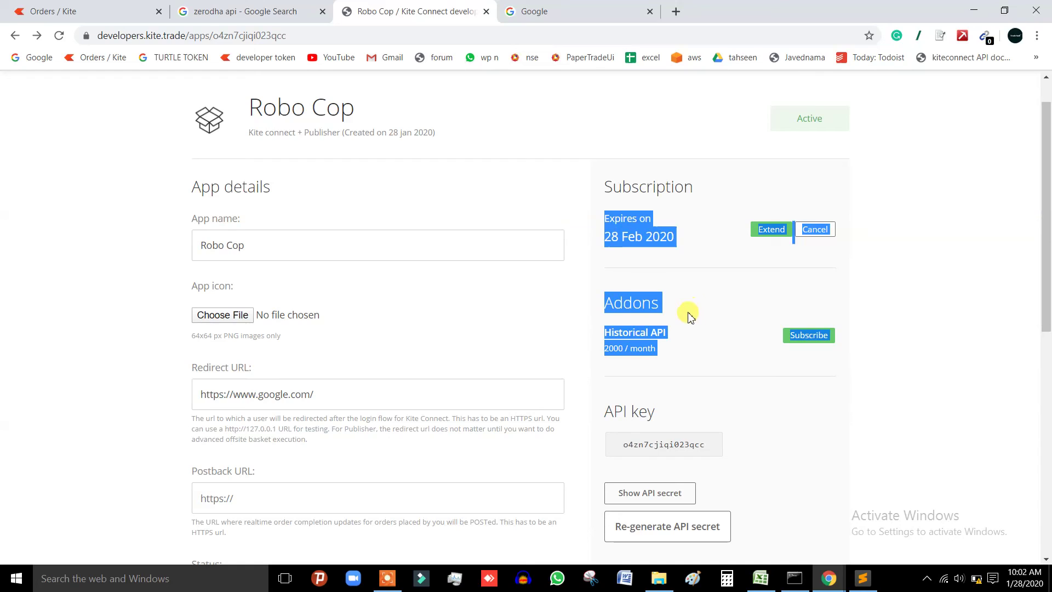
{"action": "left_click", "coordinate": [669, 302]}
Step: Return to the TURTLE app's details and examine the status and expiry of its Historical API addon
{"action": "left_click", "coordinate": [646, 5]}
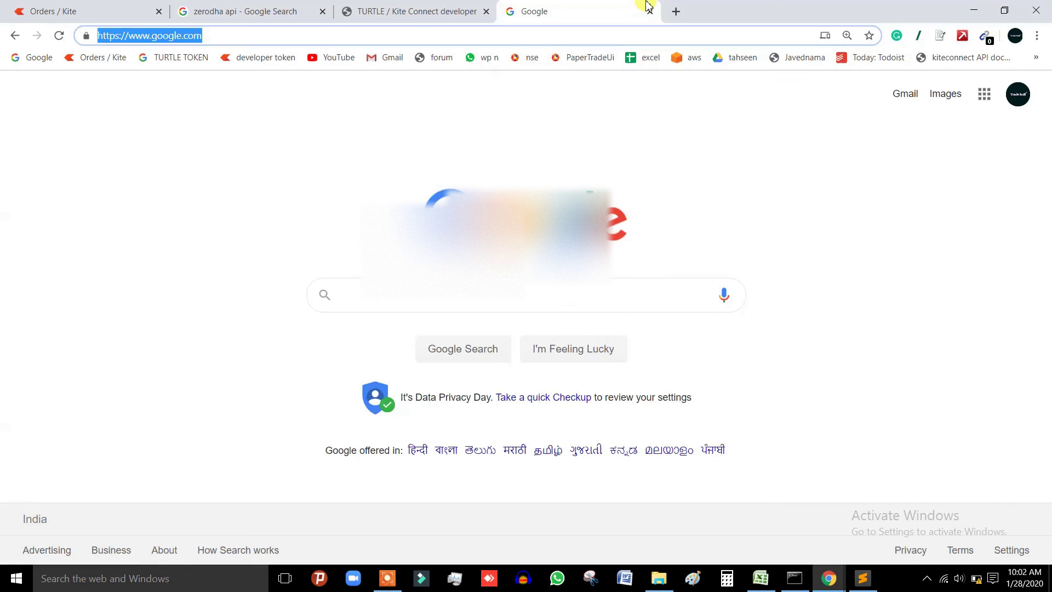
{"action": "left_click", "coordinate": [373, 11]}
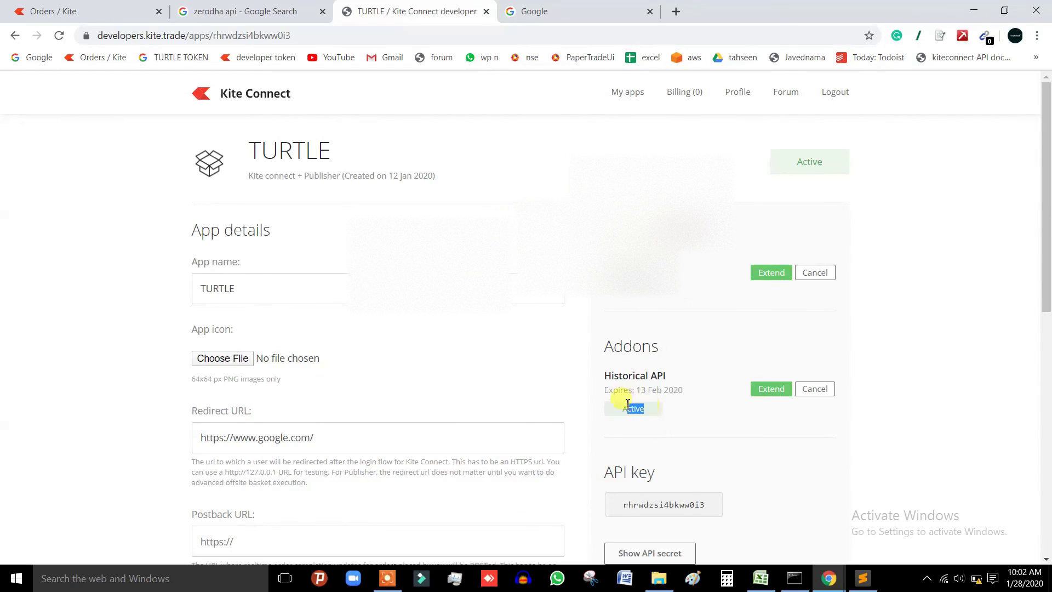
{"action": "left_click", "coordinate": [673, 424]}
{"action": "left_click", "coordinate": [652, 225]}
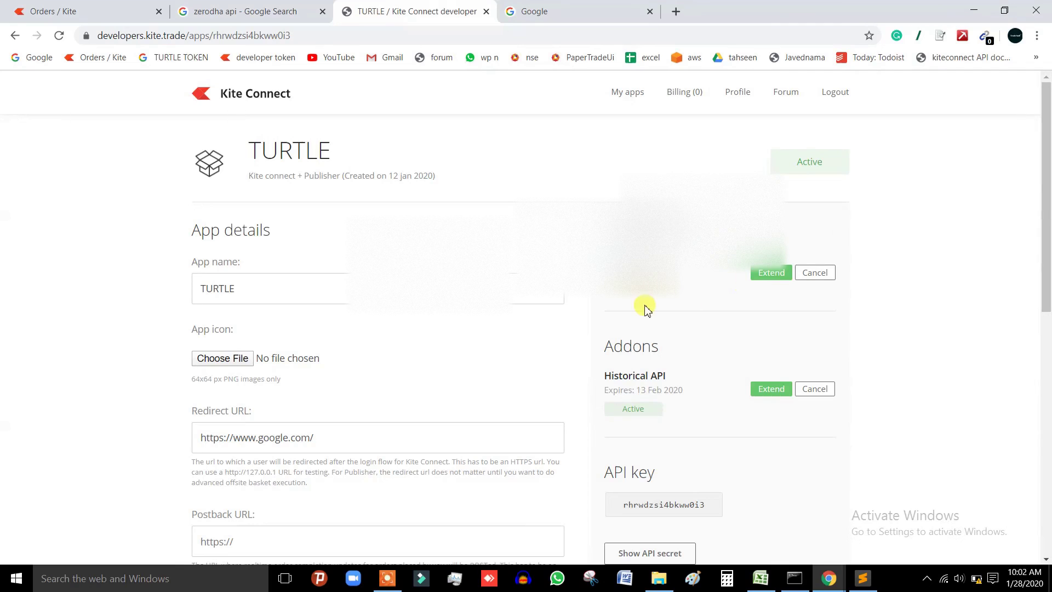